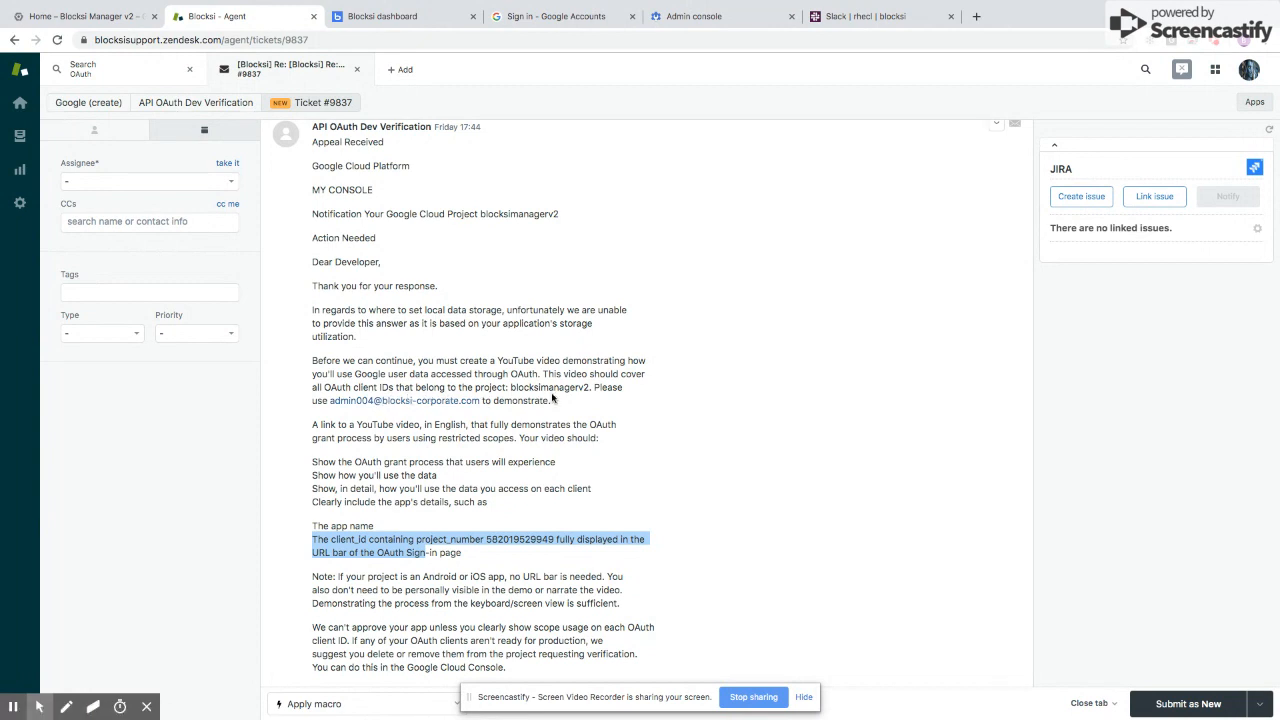
# - Highlight the project name blocksimanagerv2 in the verification ticket and open that project's OAuth consent screen in Google Cloud Platform
pyautogui.moveTo(590, 388); pyautogui.dragTo(503, 388)
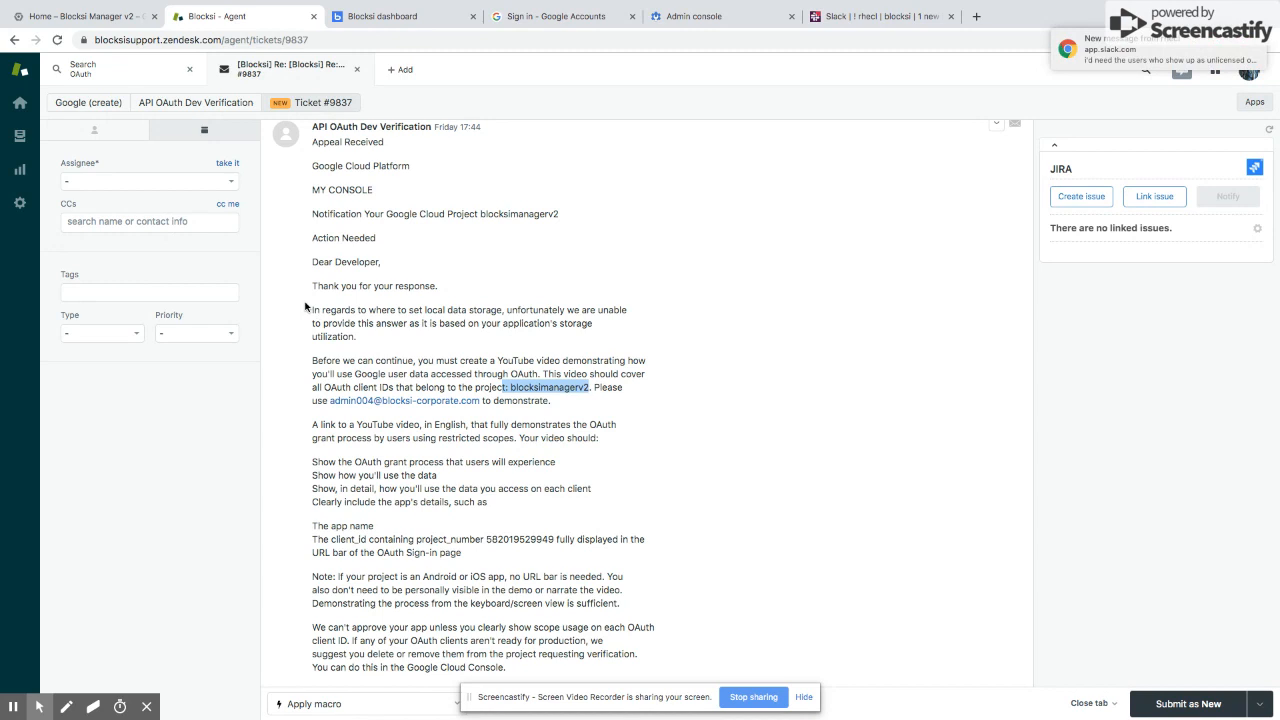
pyautogui.click(86, 17)
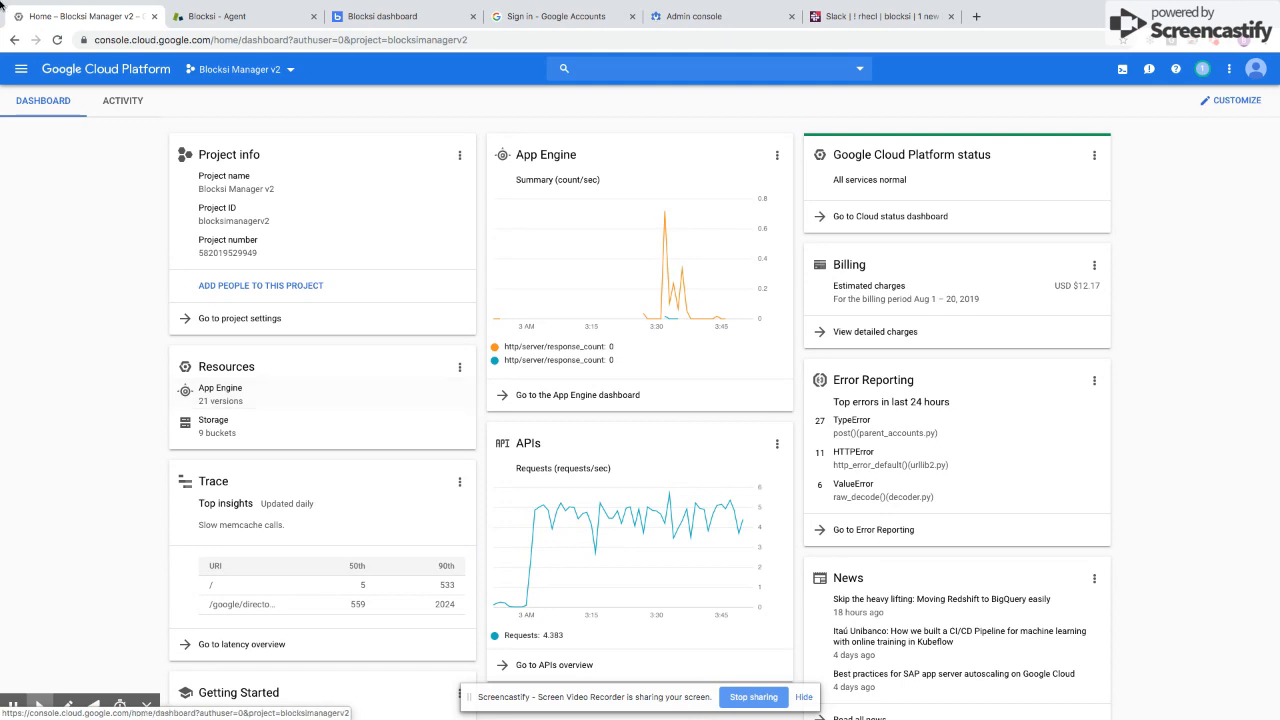
pyautogui.click(20, 72)
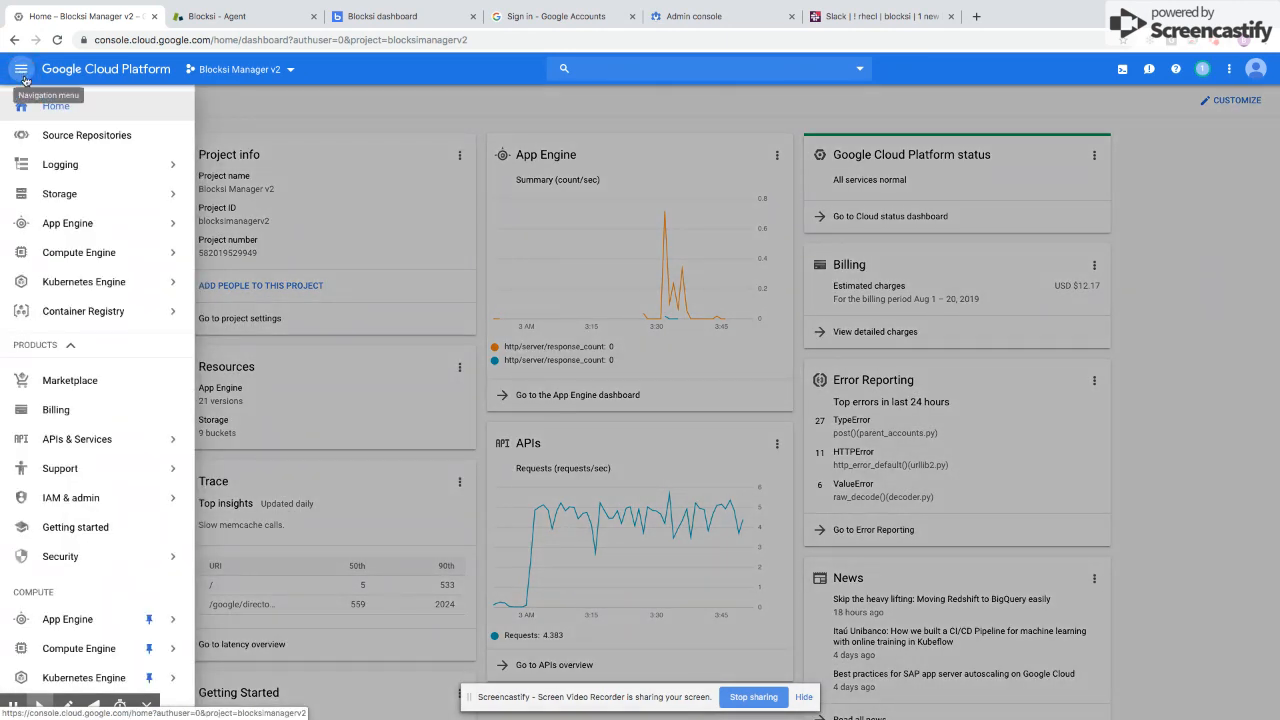
pyautogui.moveTo(133, 228)
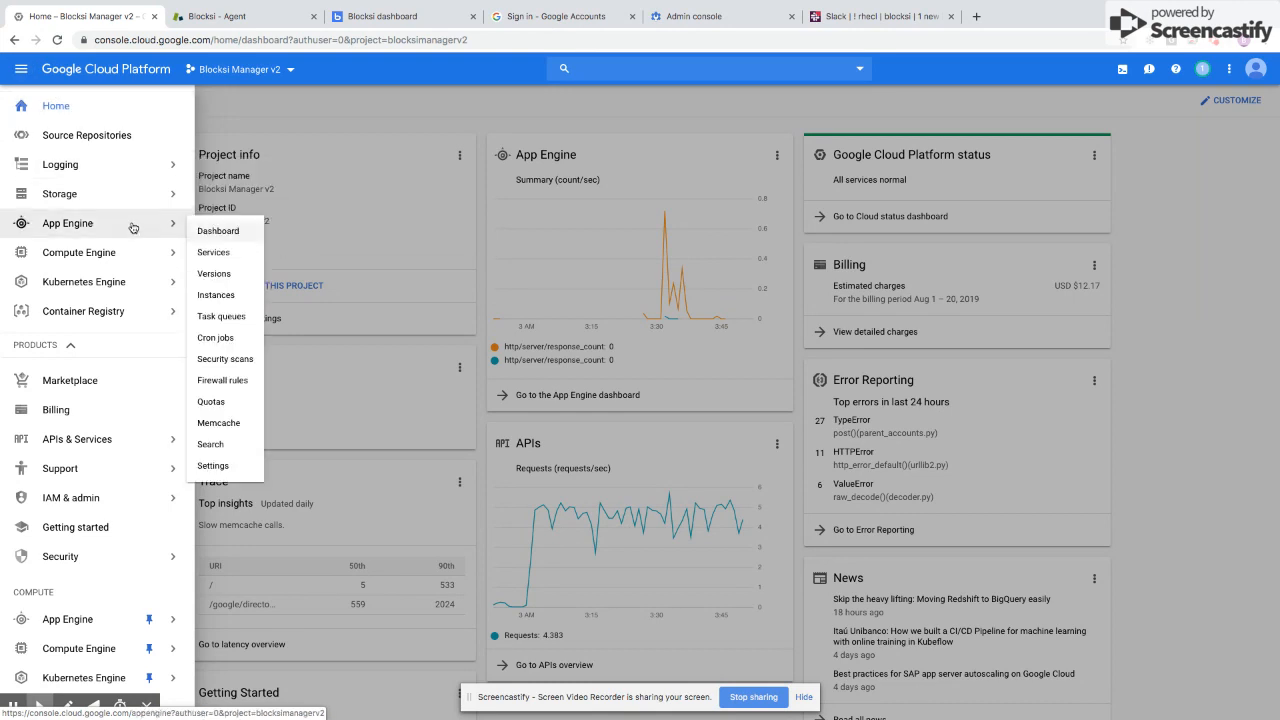
pyautogui.moveTo(132, 446)
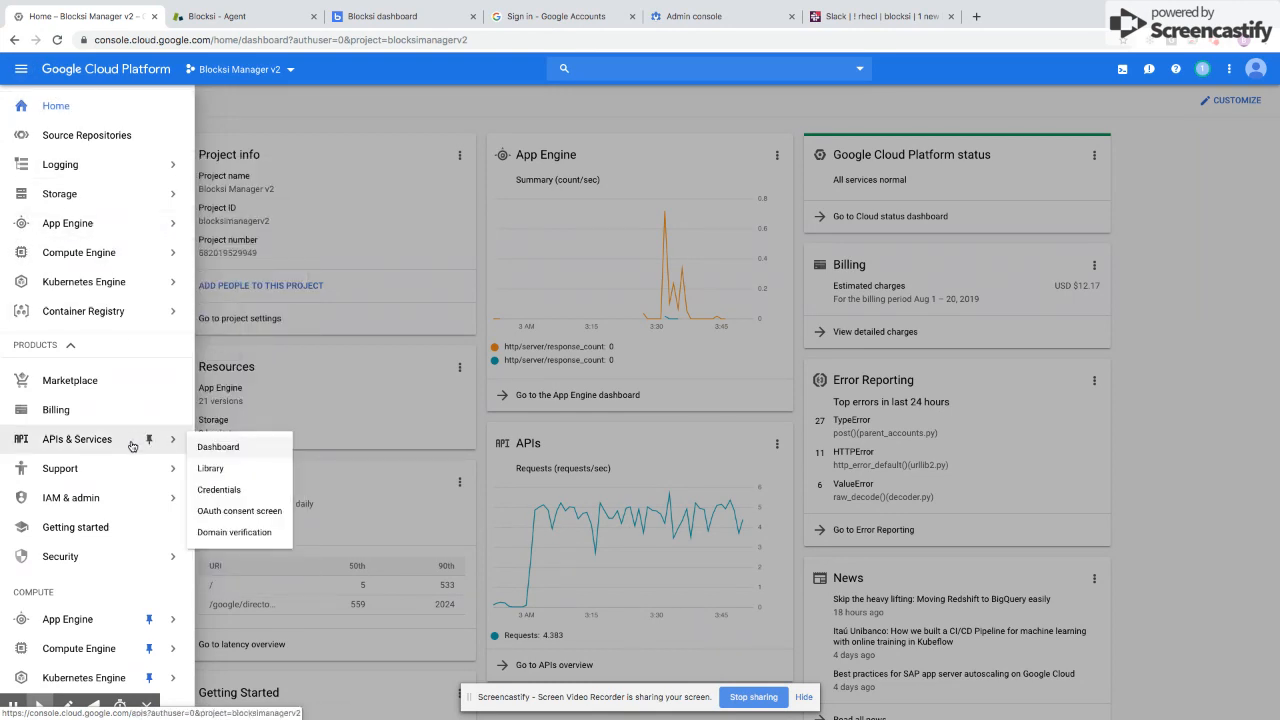
pyautogui.click(253, 519)
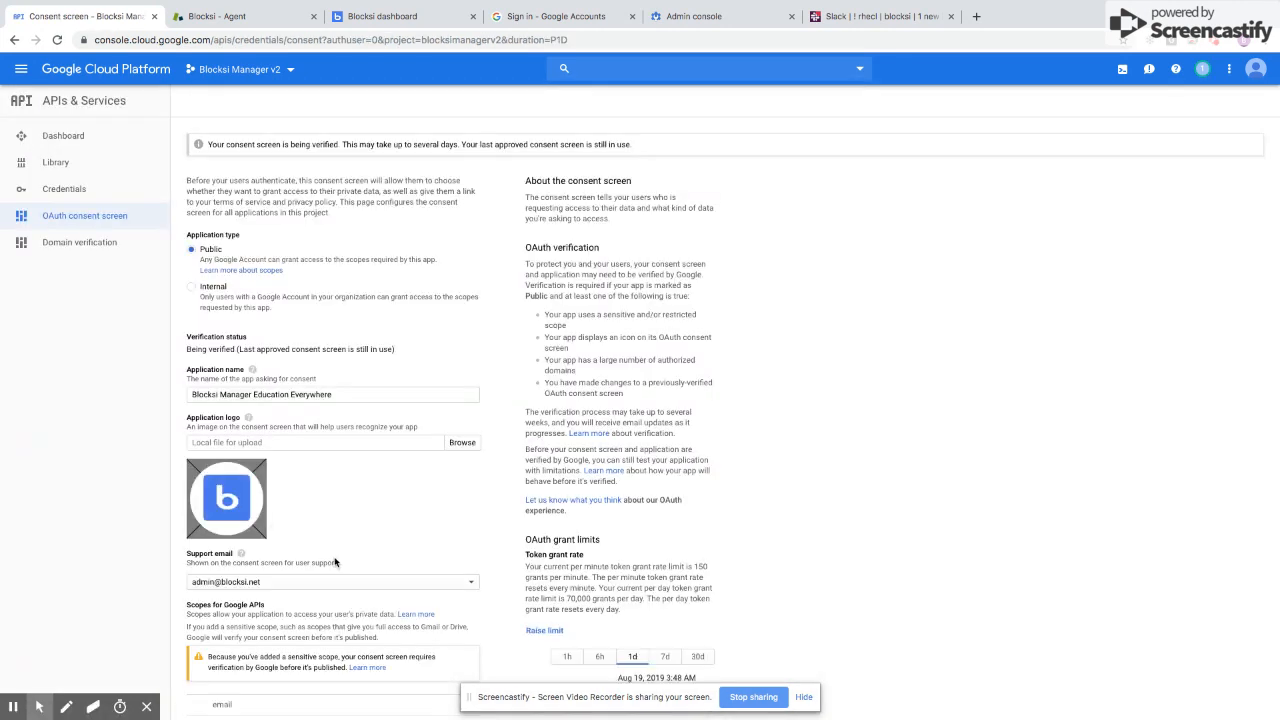
# - Review the Google API scopes on the OAuth consent screen, and open the project's Credentials page with its OAuth client IDs
pyautogui.scroll(-3, 337, 562)
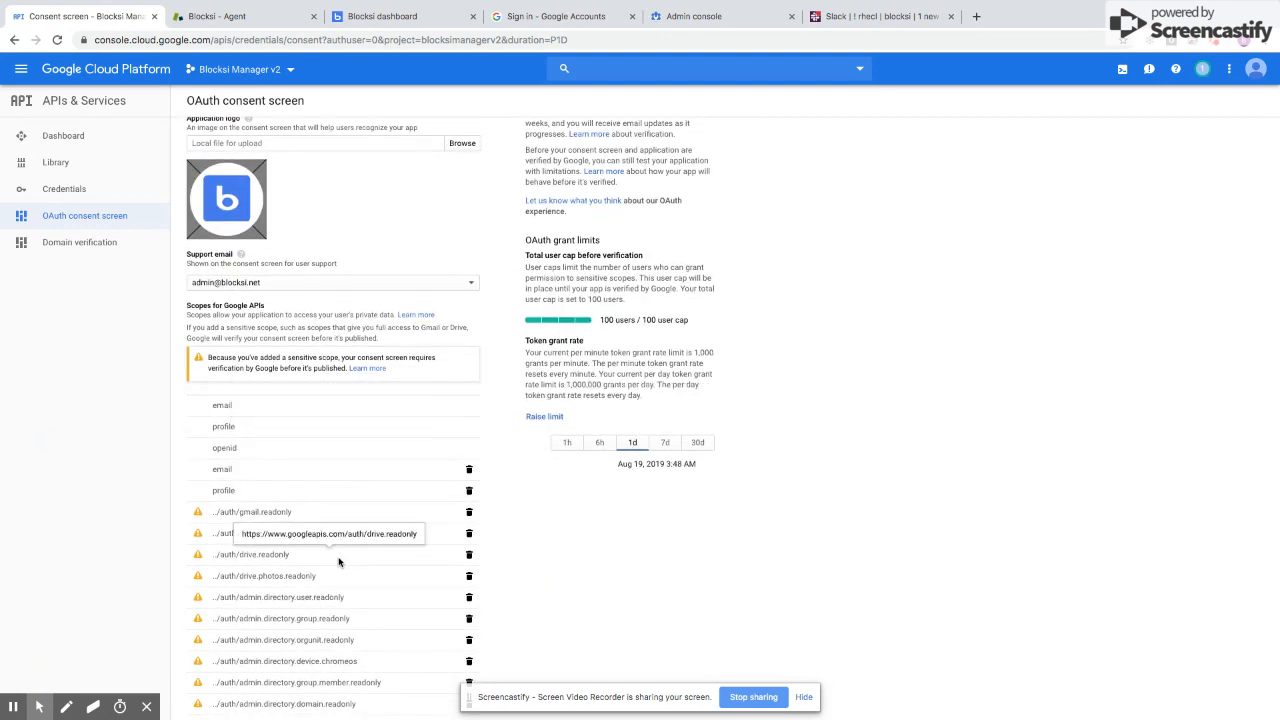
pyautogui.scroll(-1, 338, 562)
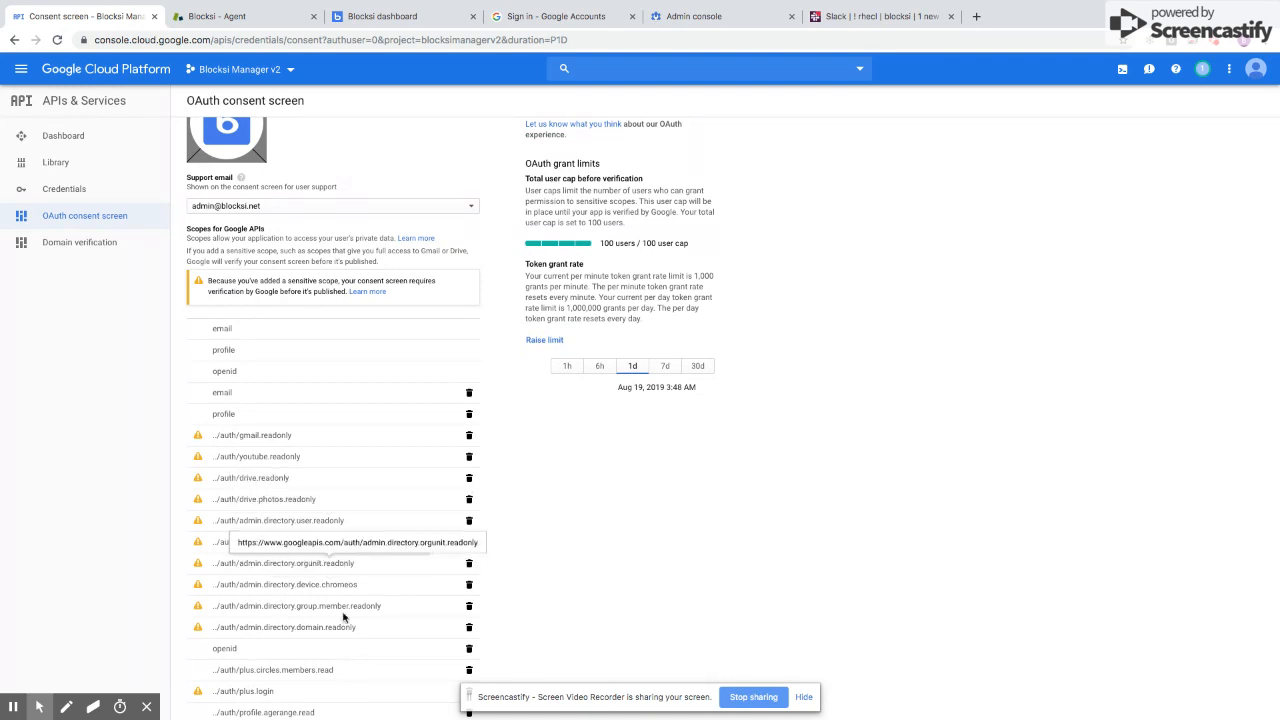
pyautogui.scroll(-4, 289, 607)
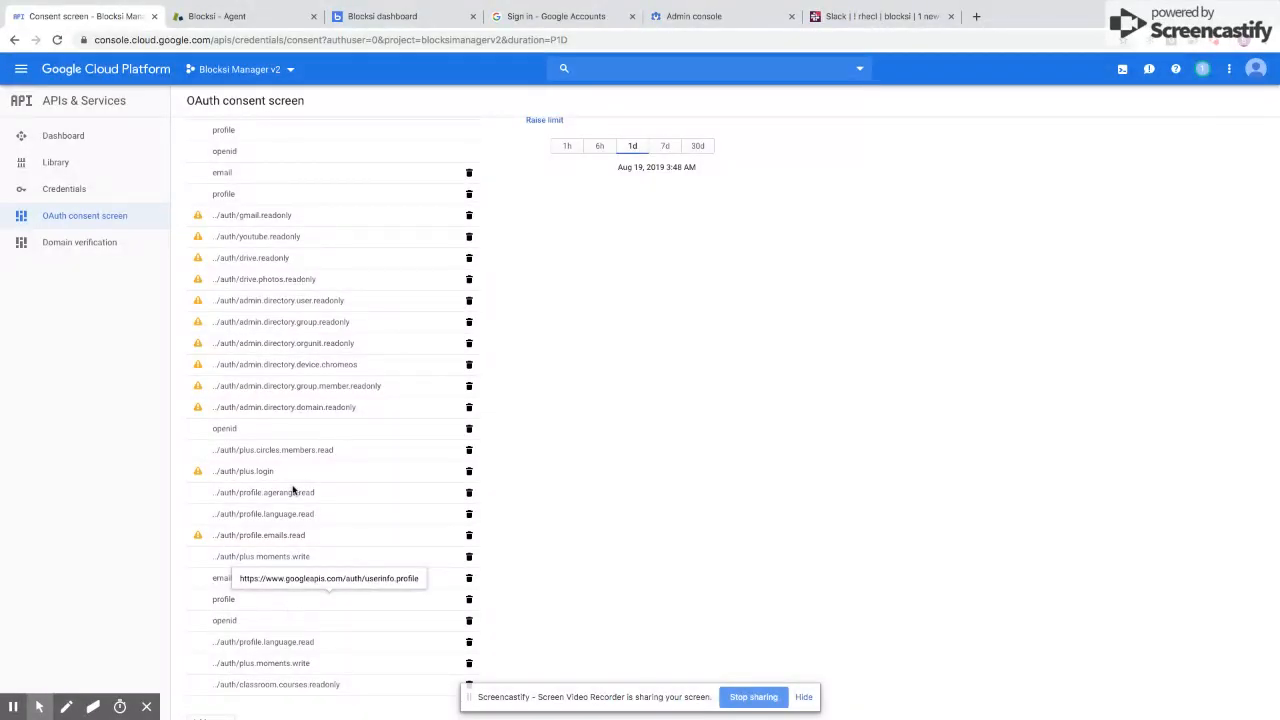
pyautogui.scroll(10, 302, 436)
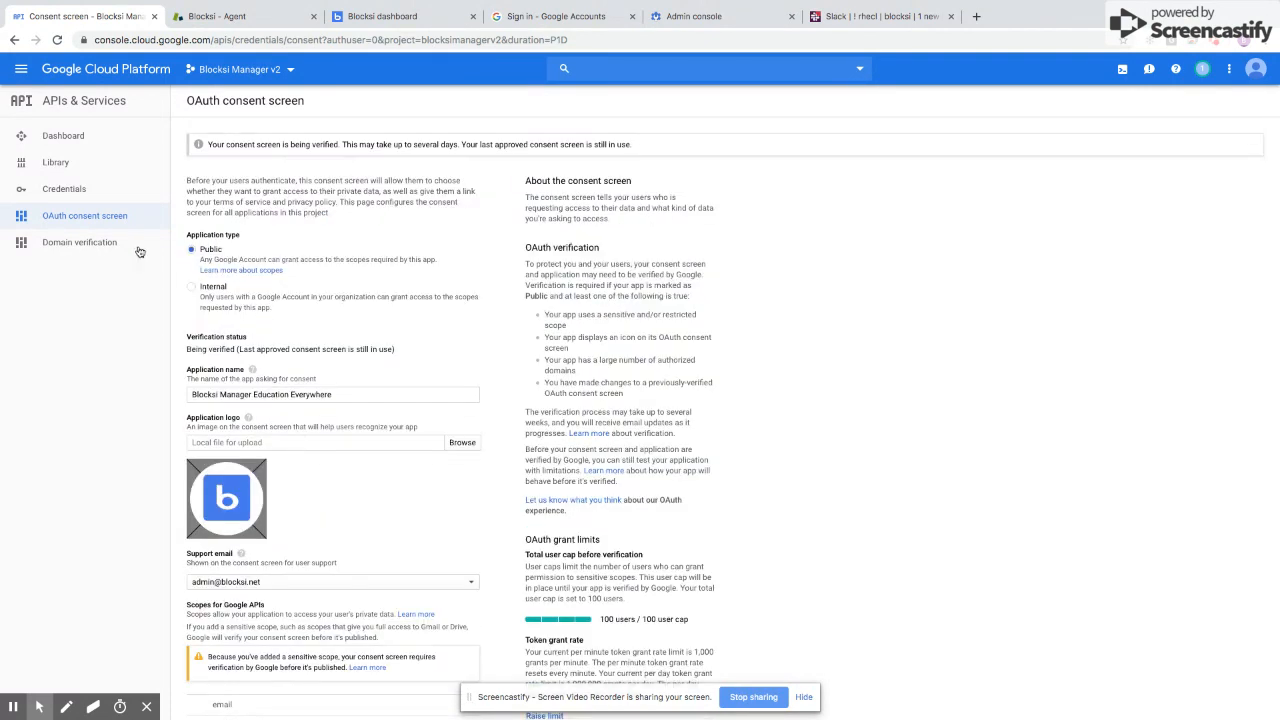
pyautogui.click(77, 192)
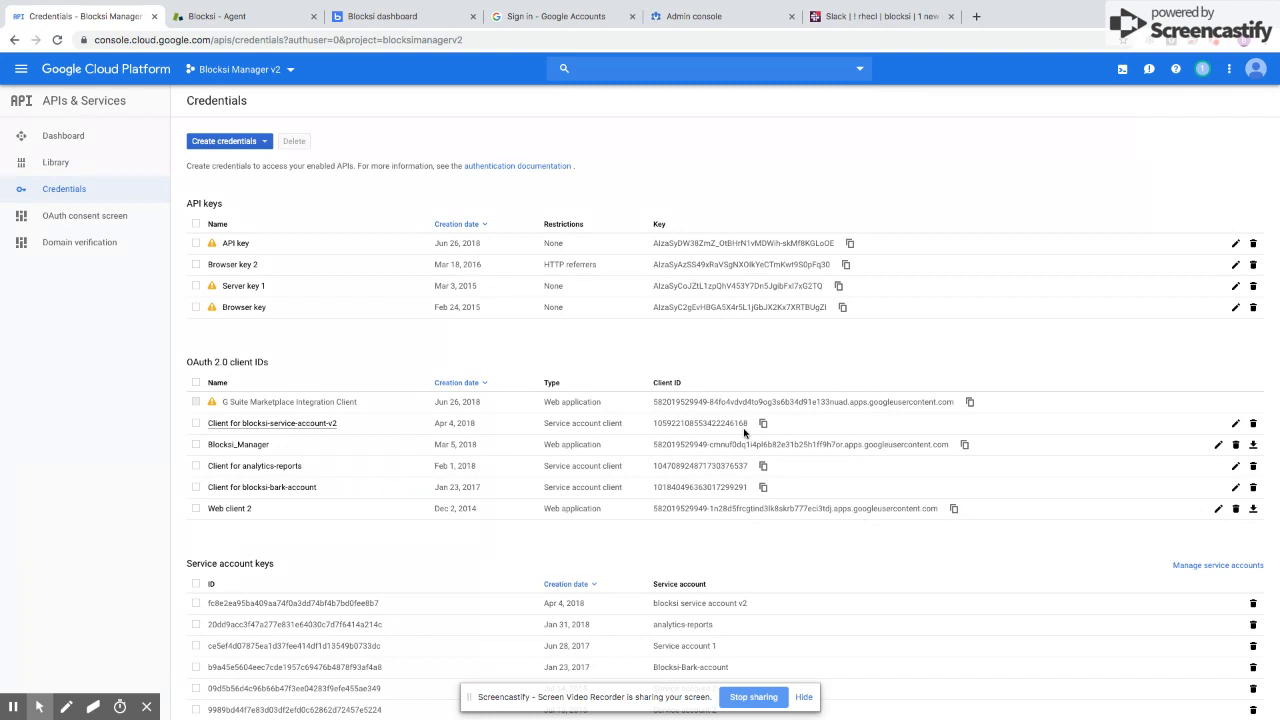
# - Open the App Engine settings of the project and show its custom domains
pyautogui.click(21, 73)
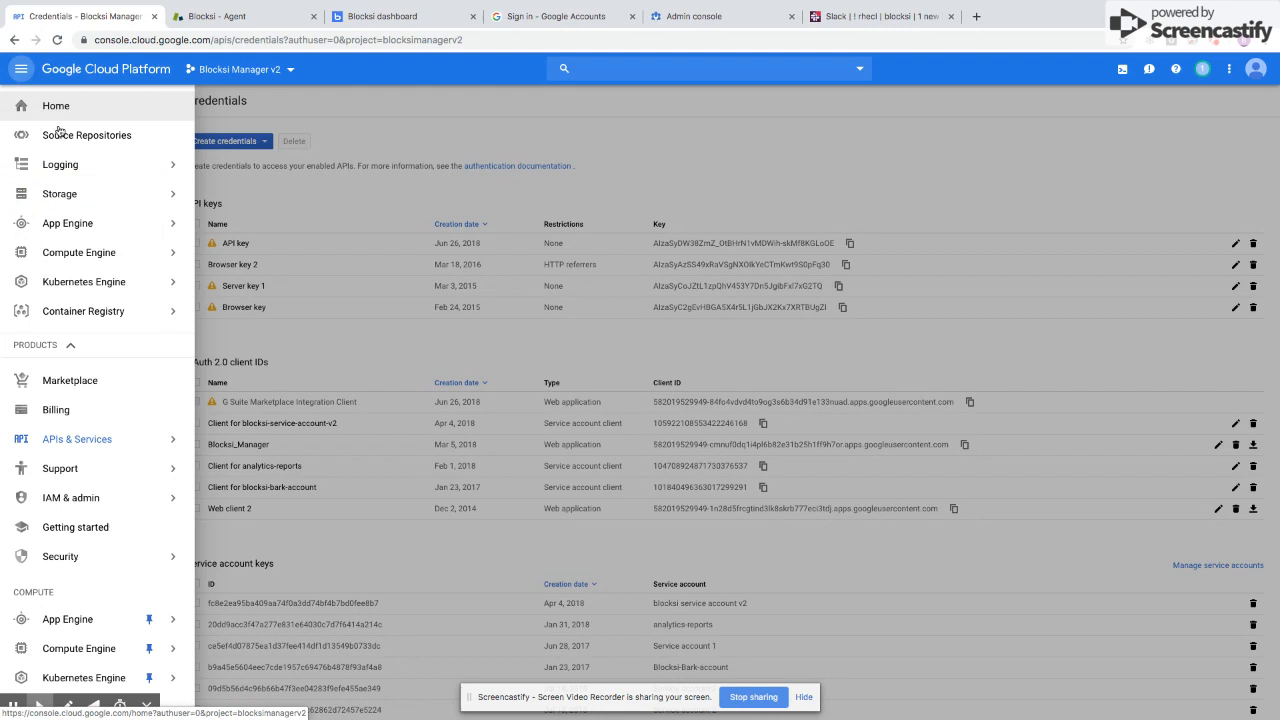
pyautogui.moveTo(97, 226)
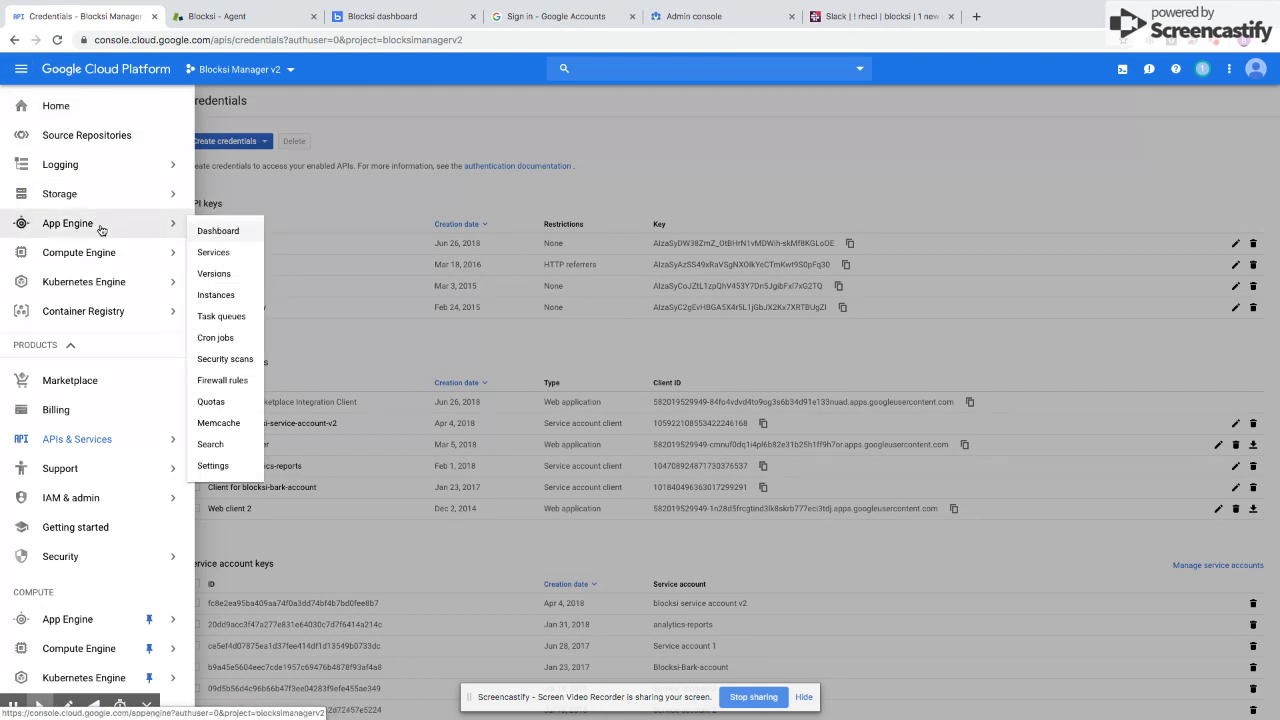
pyautogui.click(222, 466)
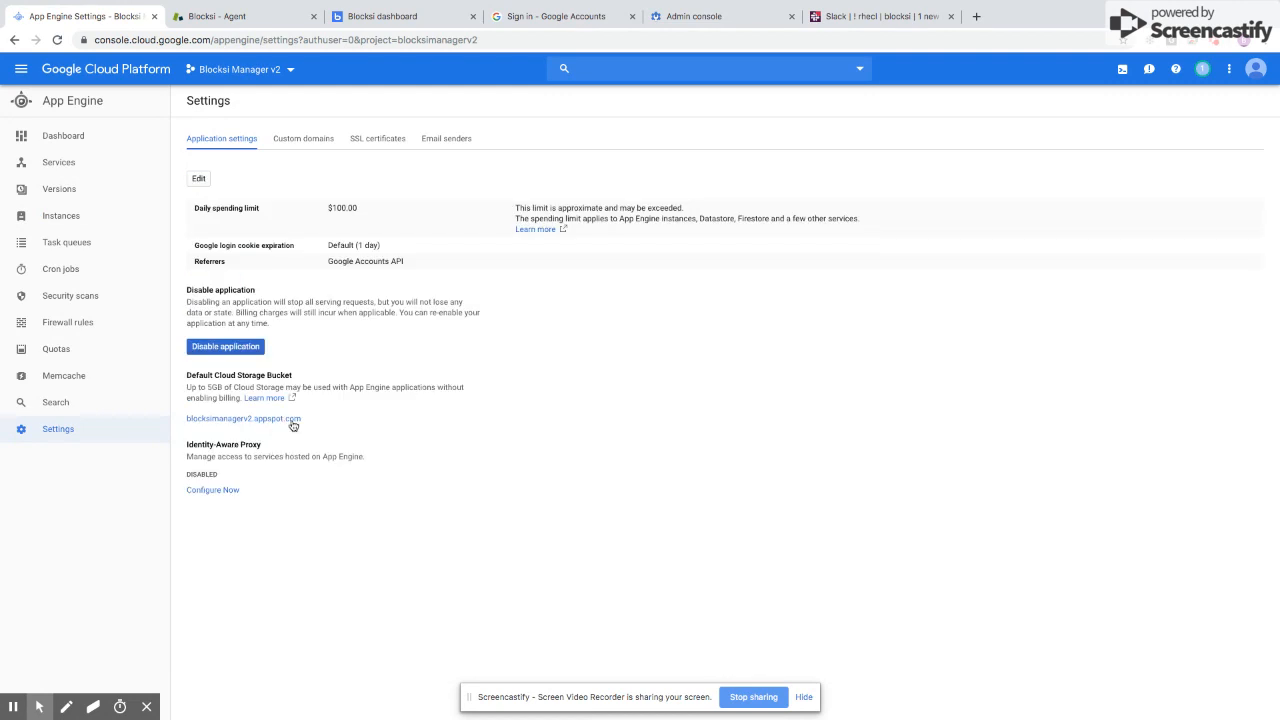
pyautogui.click(314, 143)
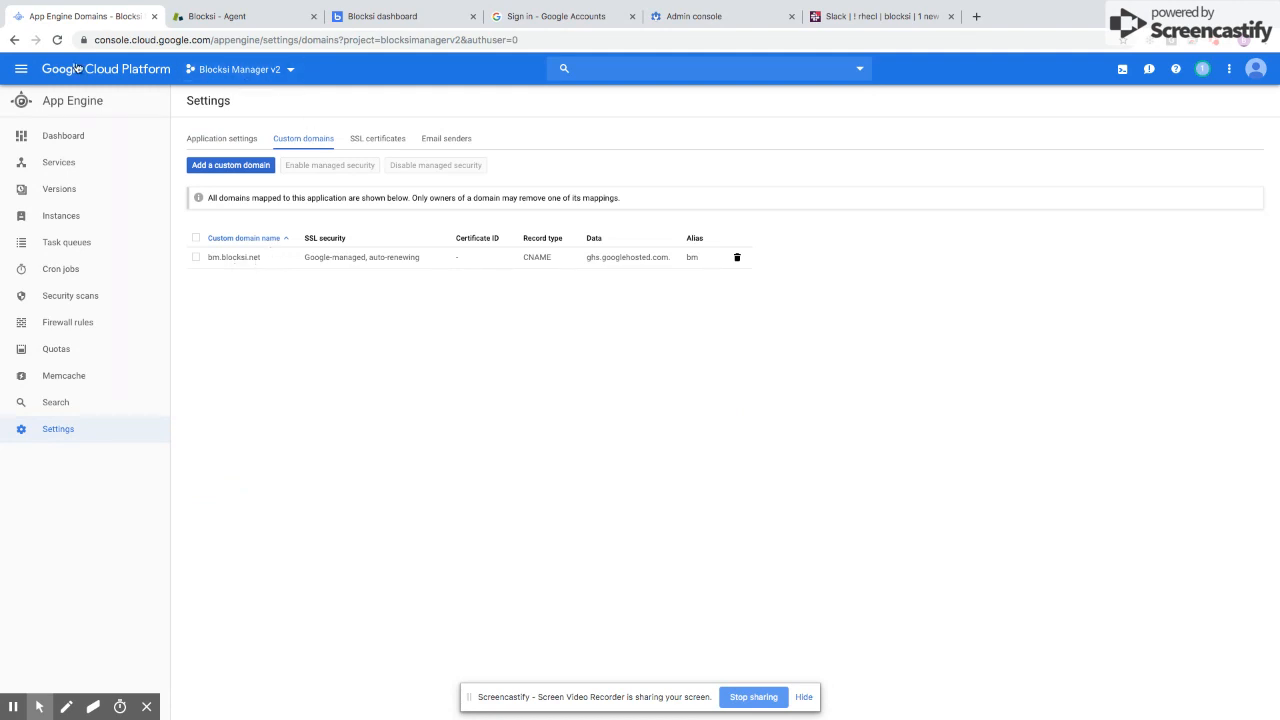
# - Switch to the Blocksi site, open the Education Everywhere admin dashboard and log out of it
pyautogui.click(411, 20)
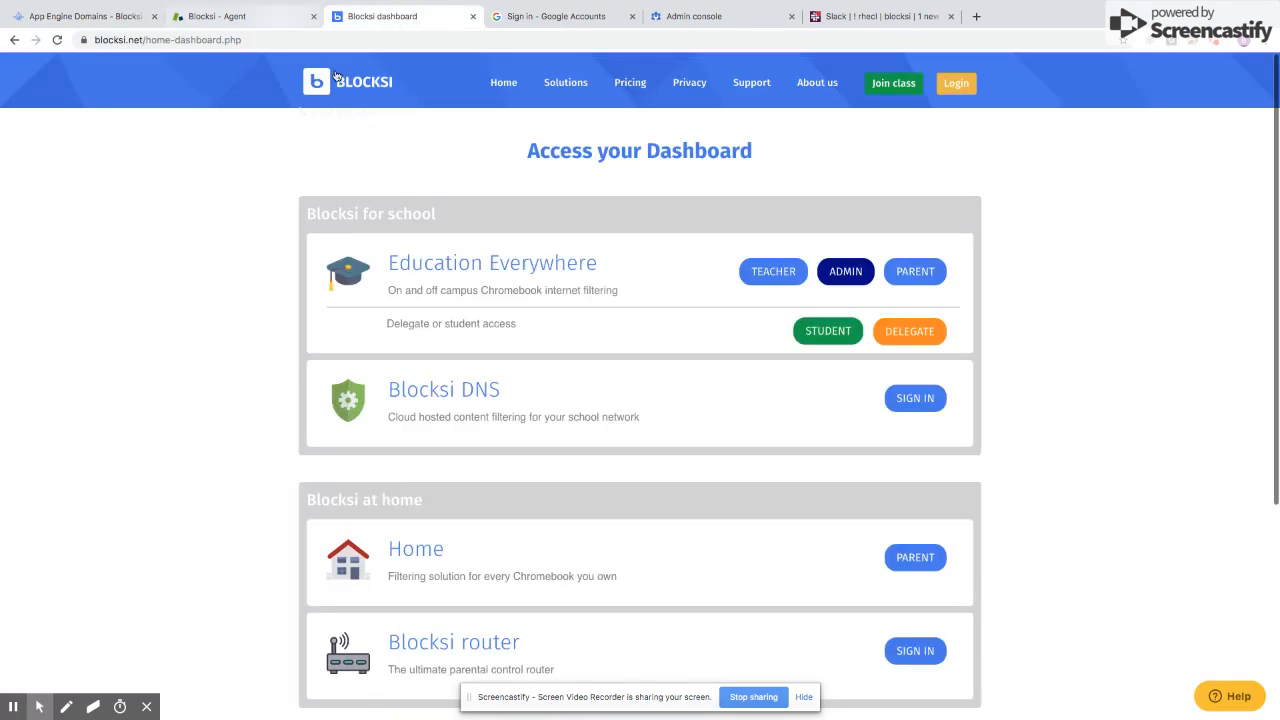
pyautogui.click(851, 275)
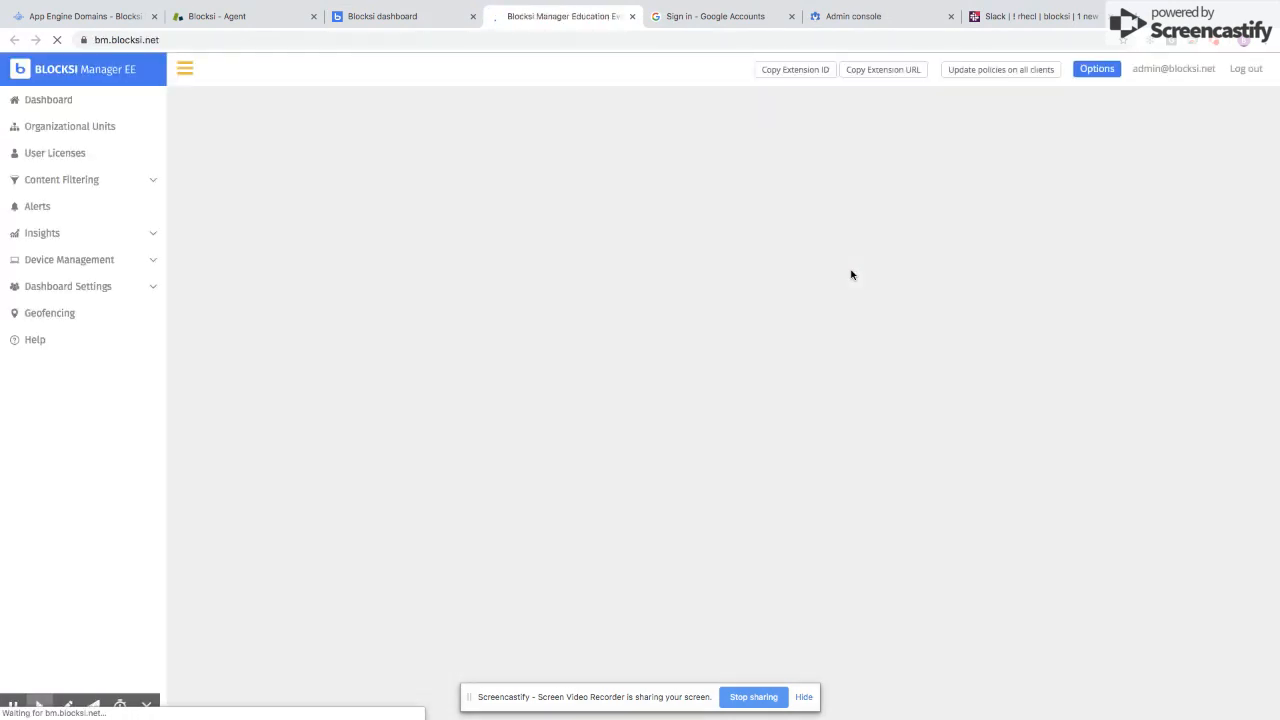
pyautogui.click(1246, 69)
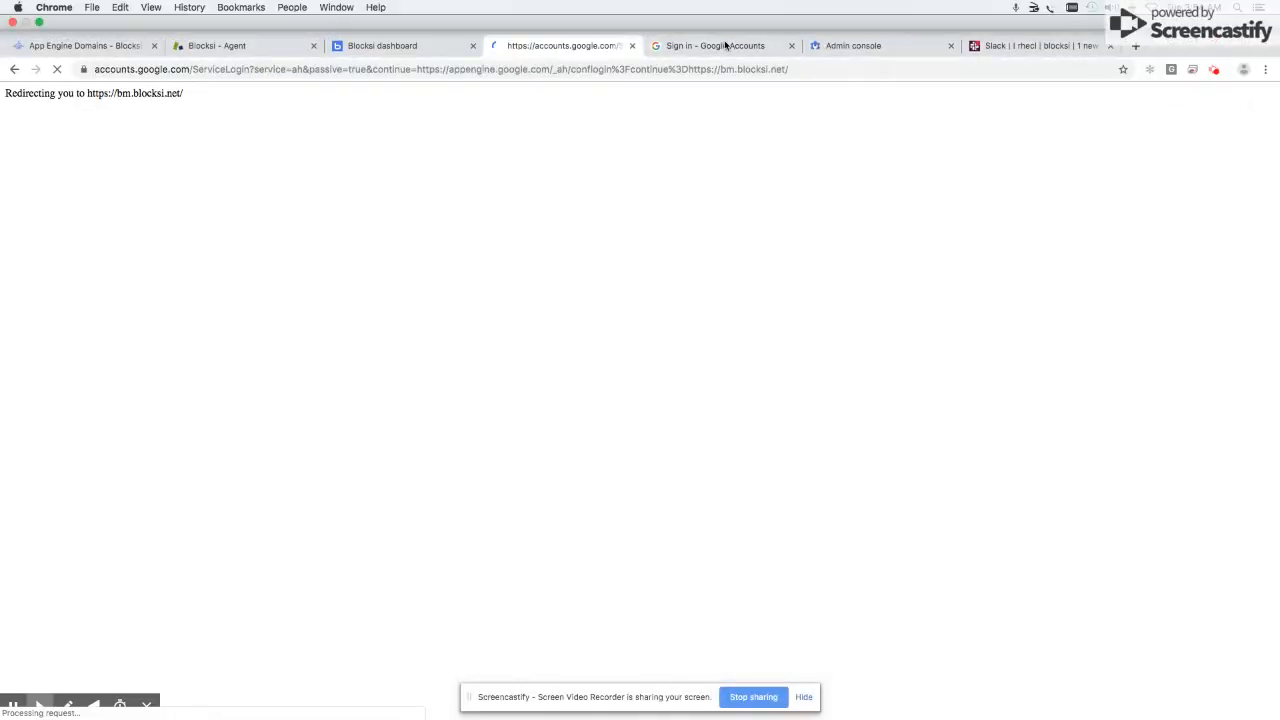
# - Switch to the Google Admin console and sign out of the current account
pyautogui.click(857, 47)
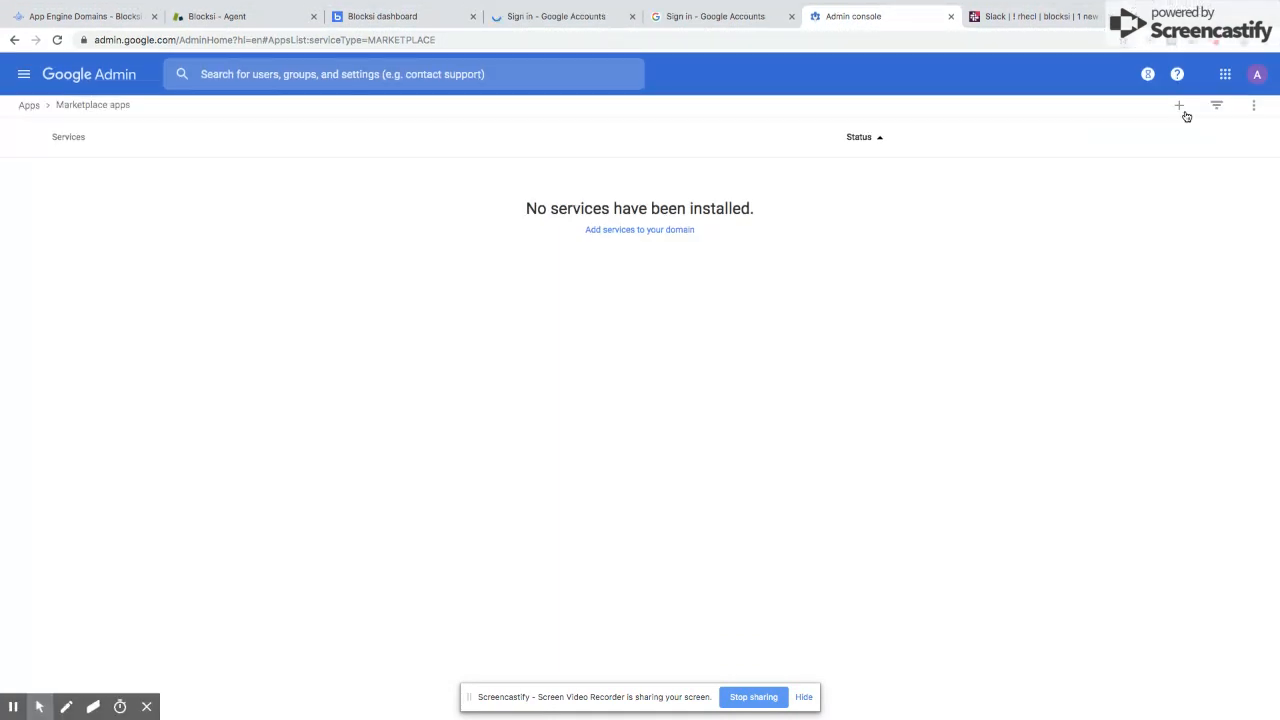
pyautogui.click(1258, 76)
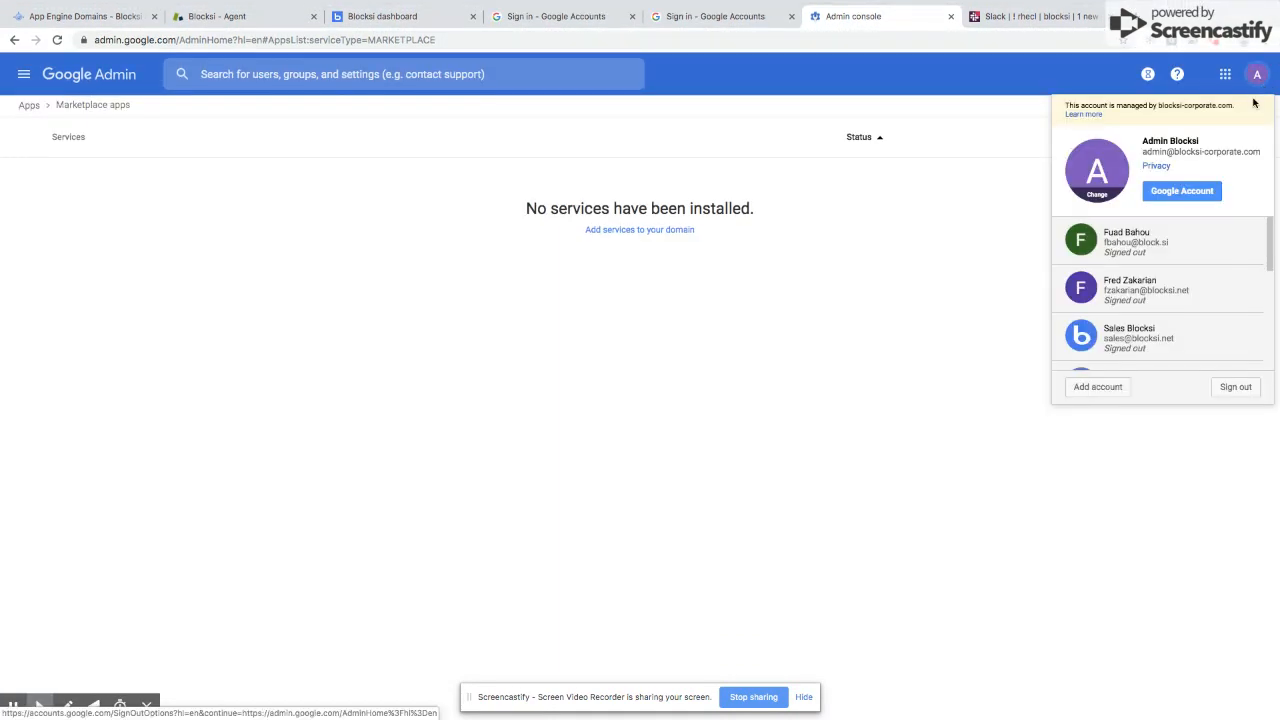
pyautogui.click(1234, 387)
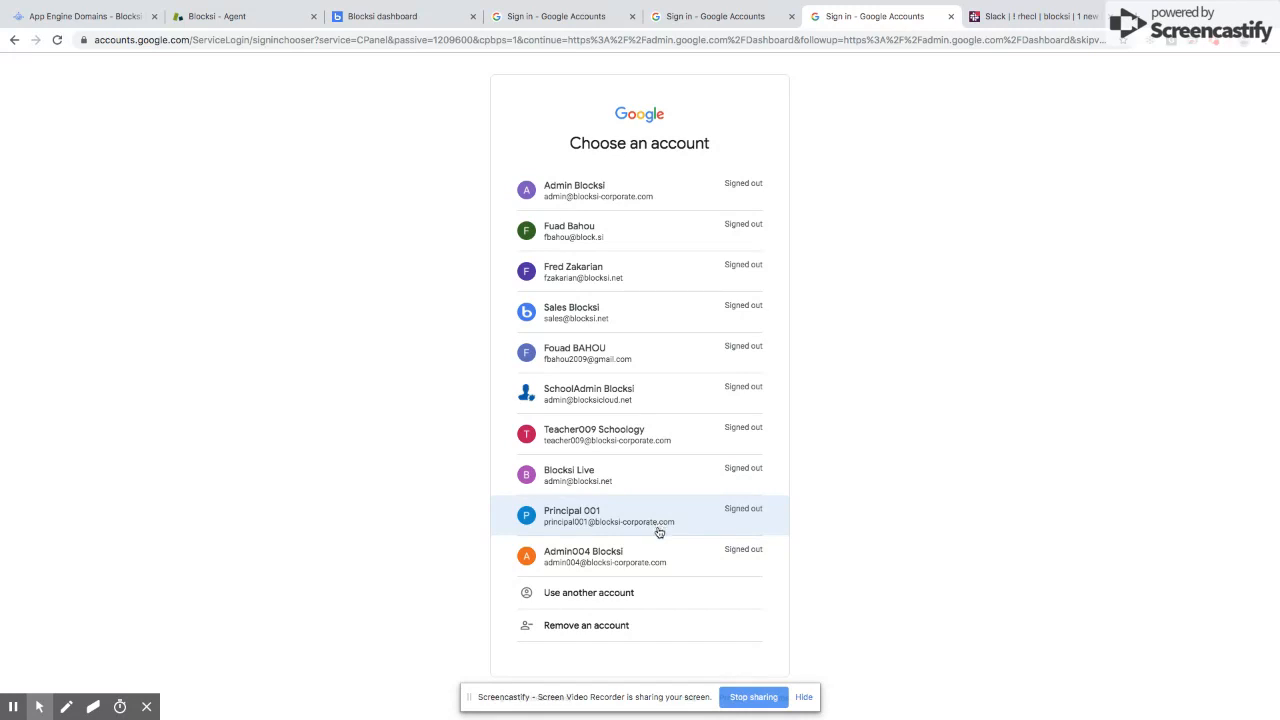
# - Sign in with the admin account requested in the verification ticket, entering the account password, and accept the G Suite agreement
pyautogui.click(655, 557)
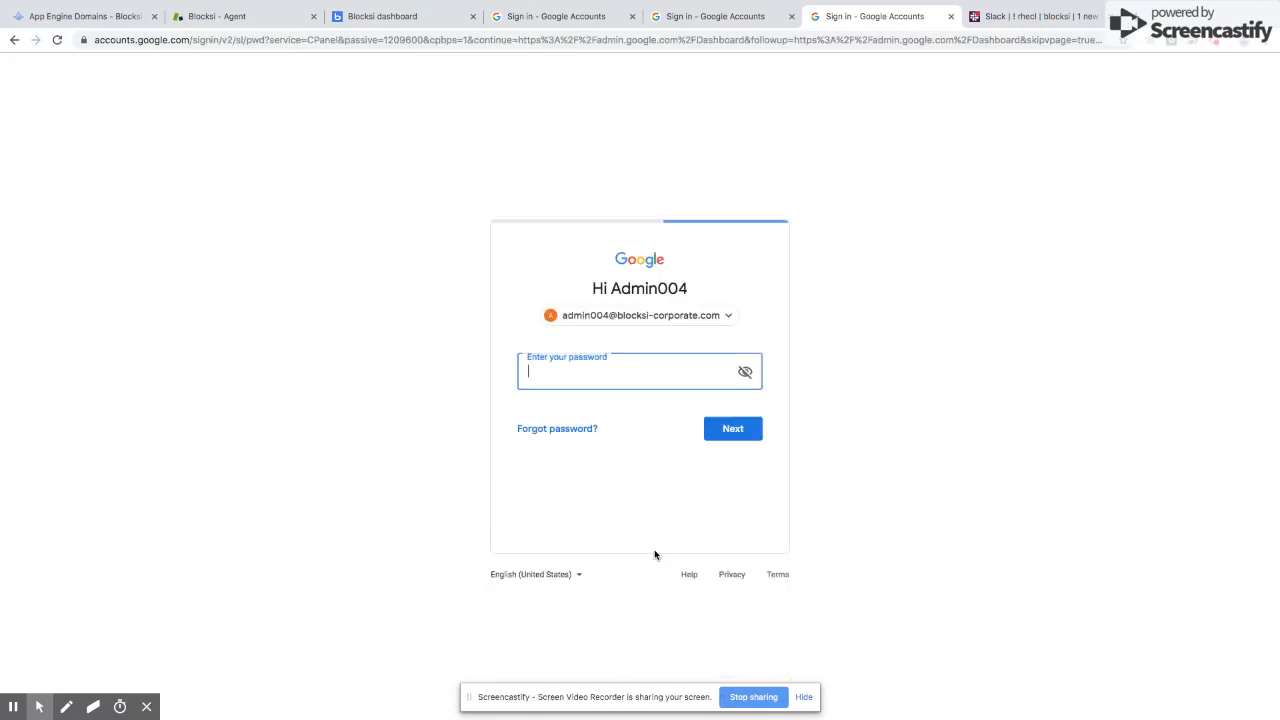
pyautogui.write('•••')
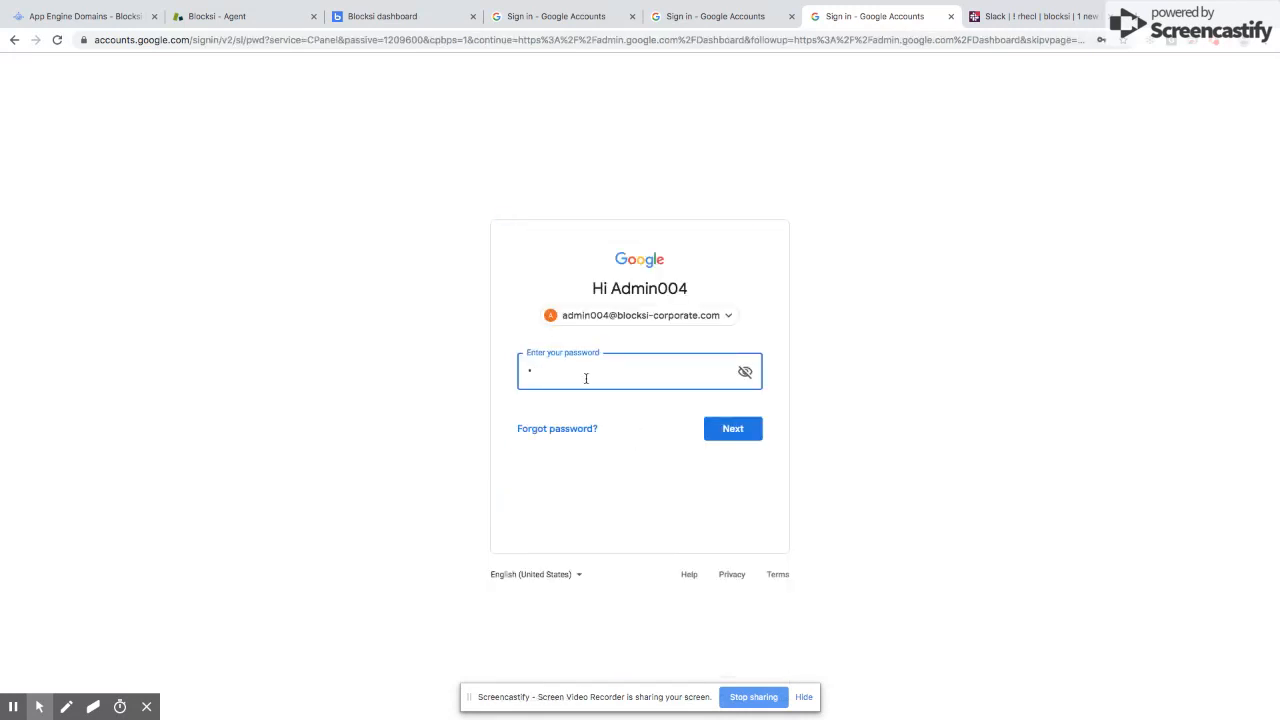
pyautogui.write('••••••••')
pyautogui.press('Return')
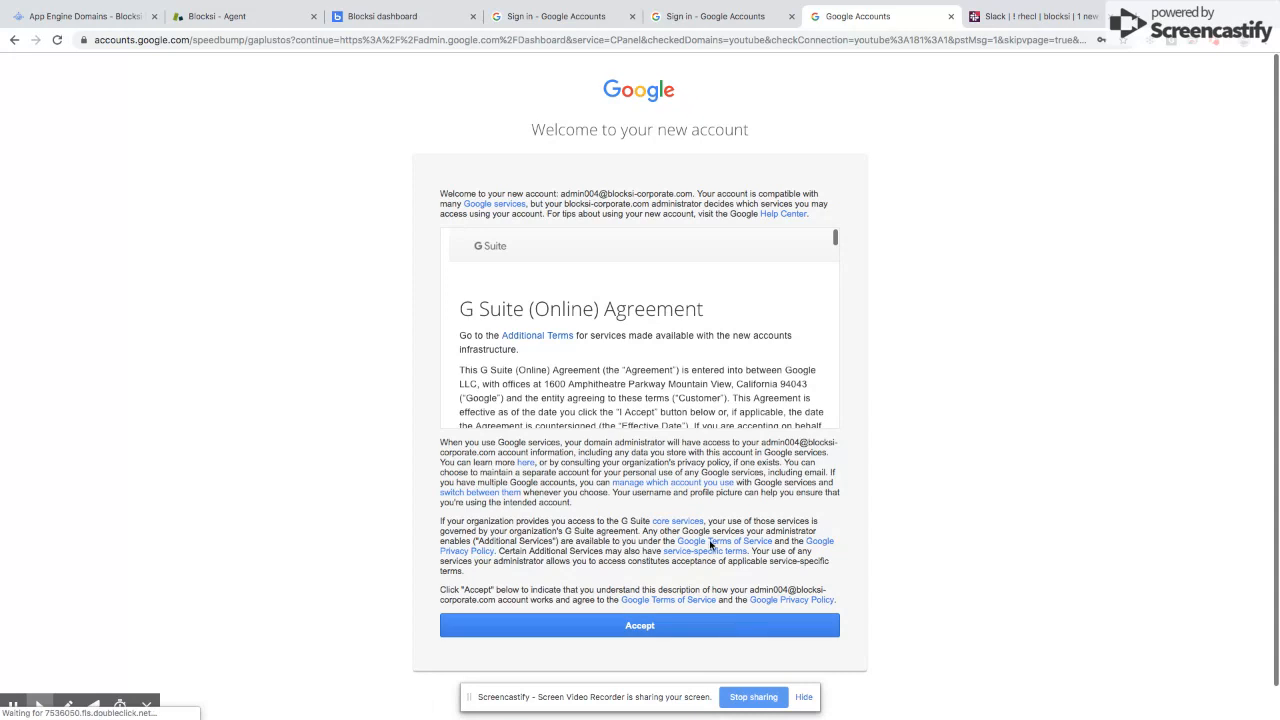
pyautogui.scroll(-2, 710, 545)
pyautogui.click(659, 598)
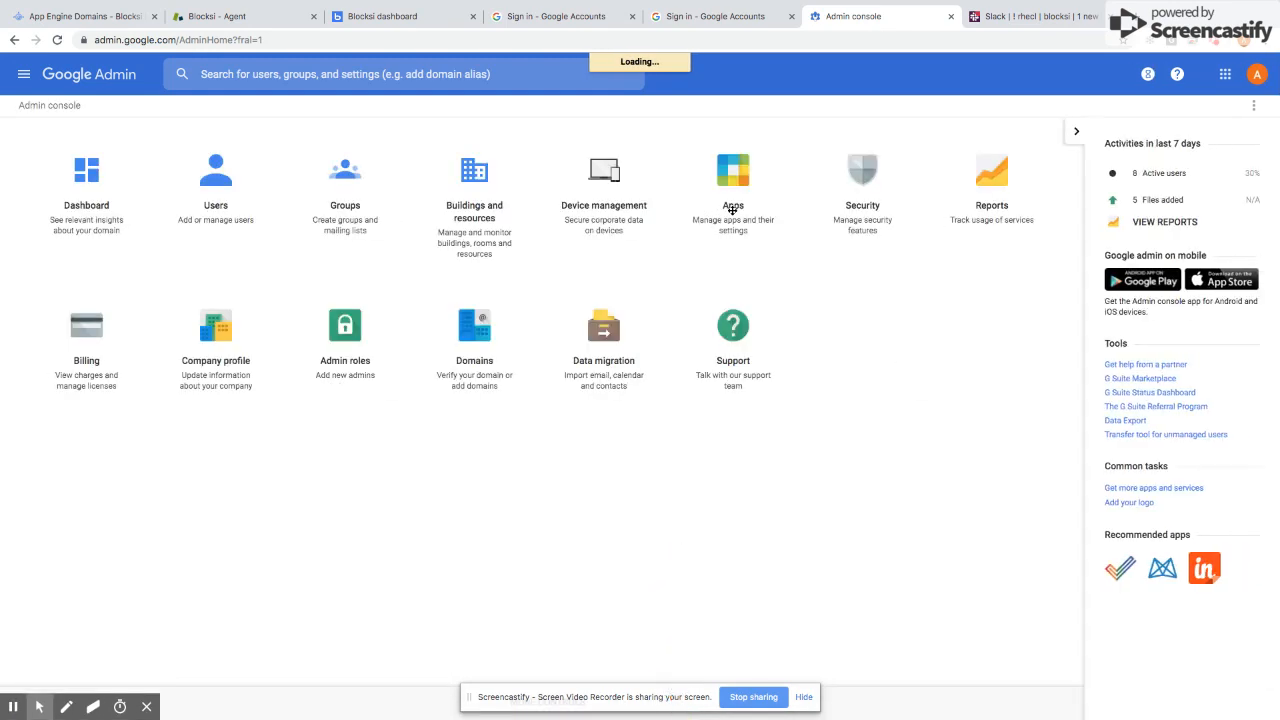
# - Open the Marketplace apps list in the Apps section of the Google Admin console
pyautogui.click(737, 180)
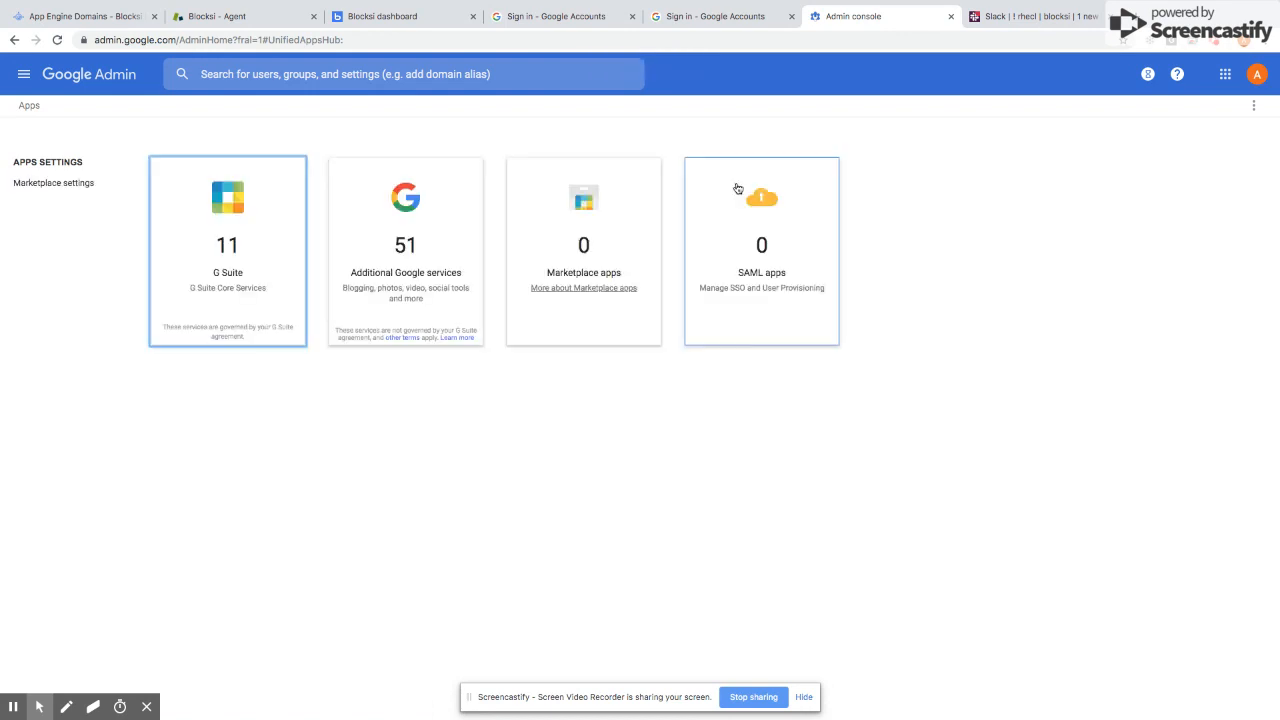
pyautogui.click(571, 288)
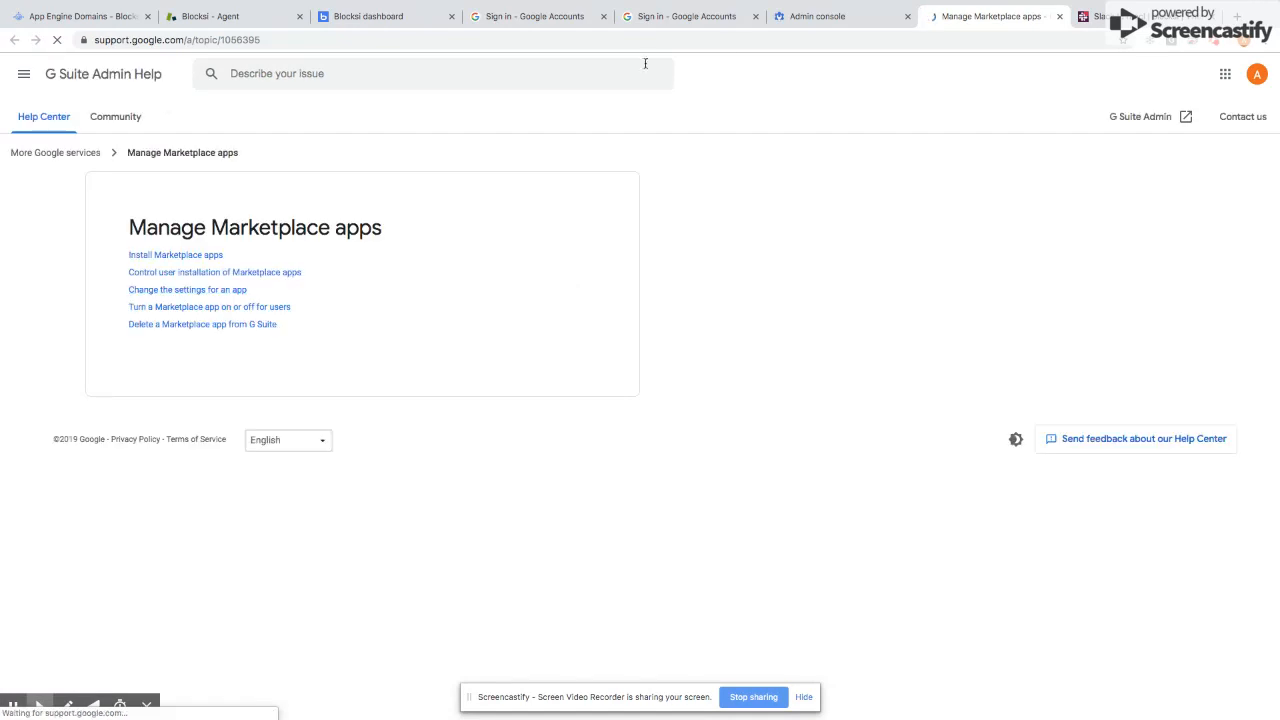
pyautogui.click(850, 17)
pyautogui.click(594, 210)
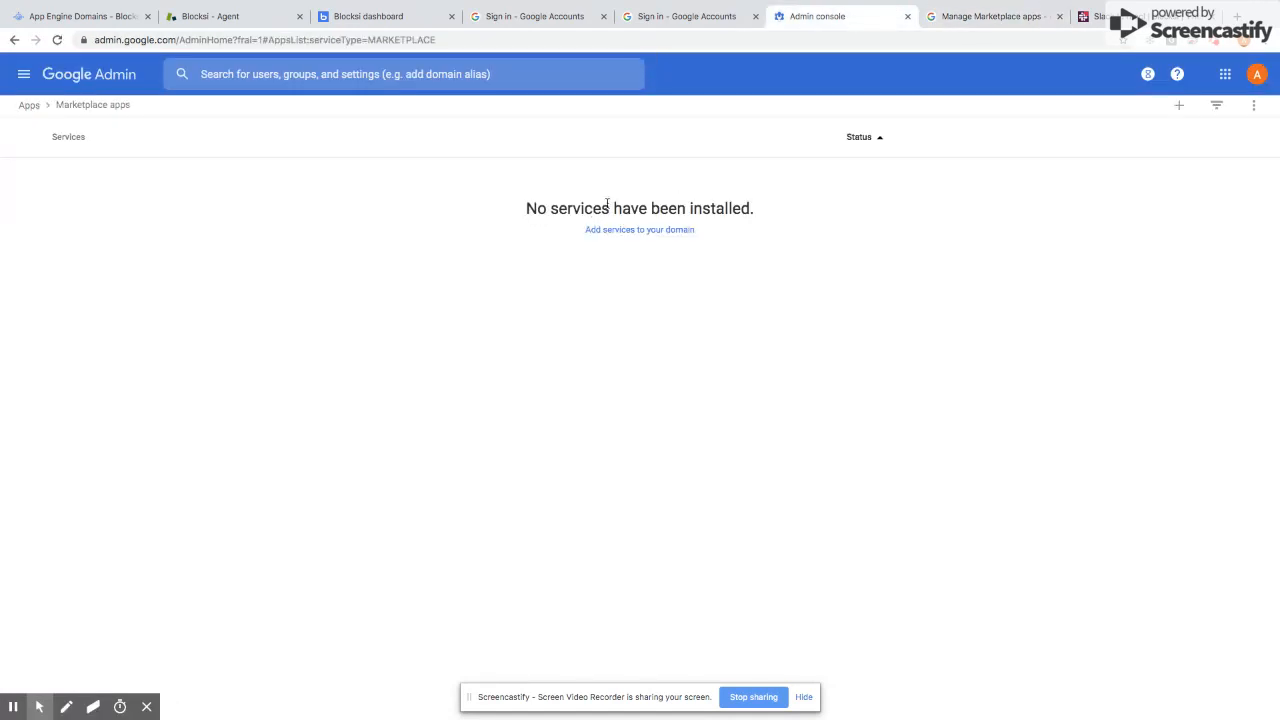
# - Search the G Suite Marketplace for Blocksi Manager Education Everywhere and open its listing
pyautogui.click(1180, 108)
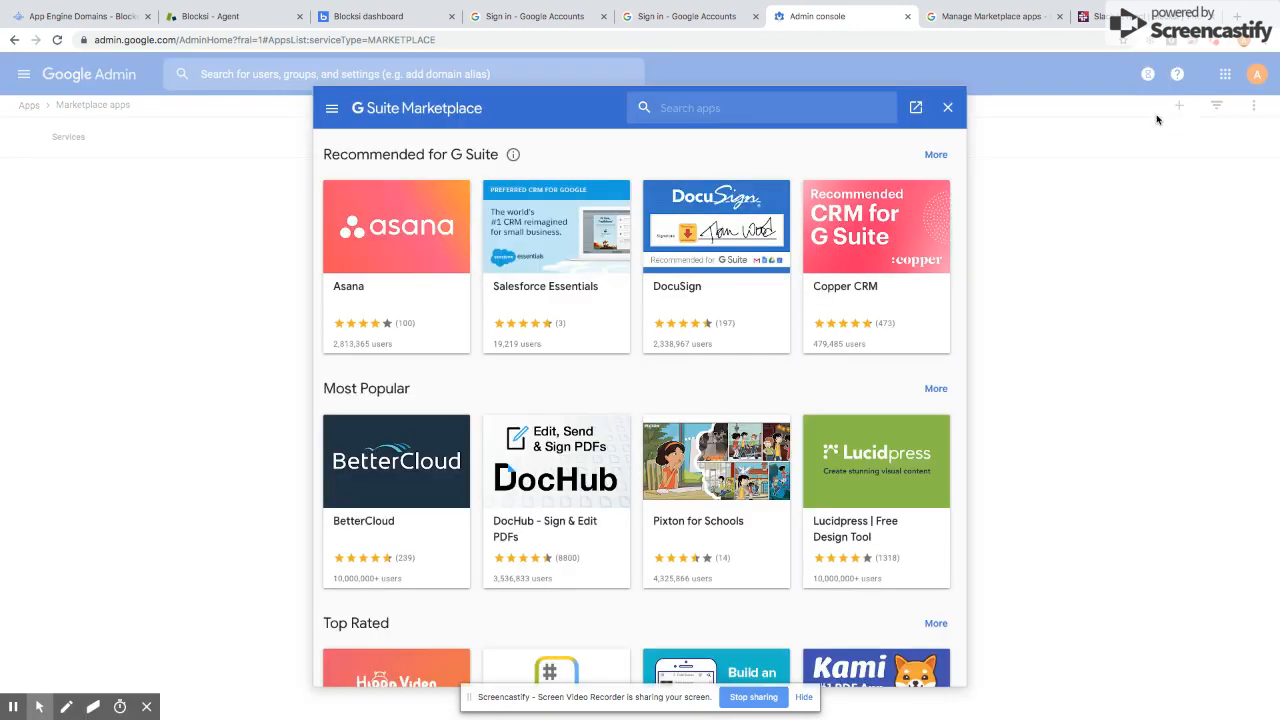
pyautogui.click(684, 109)
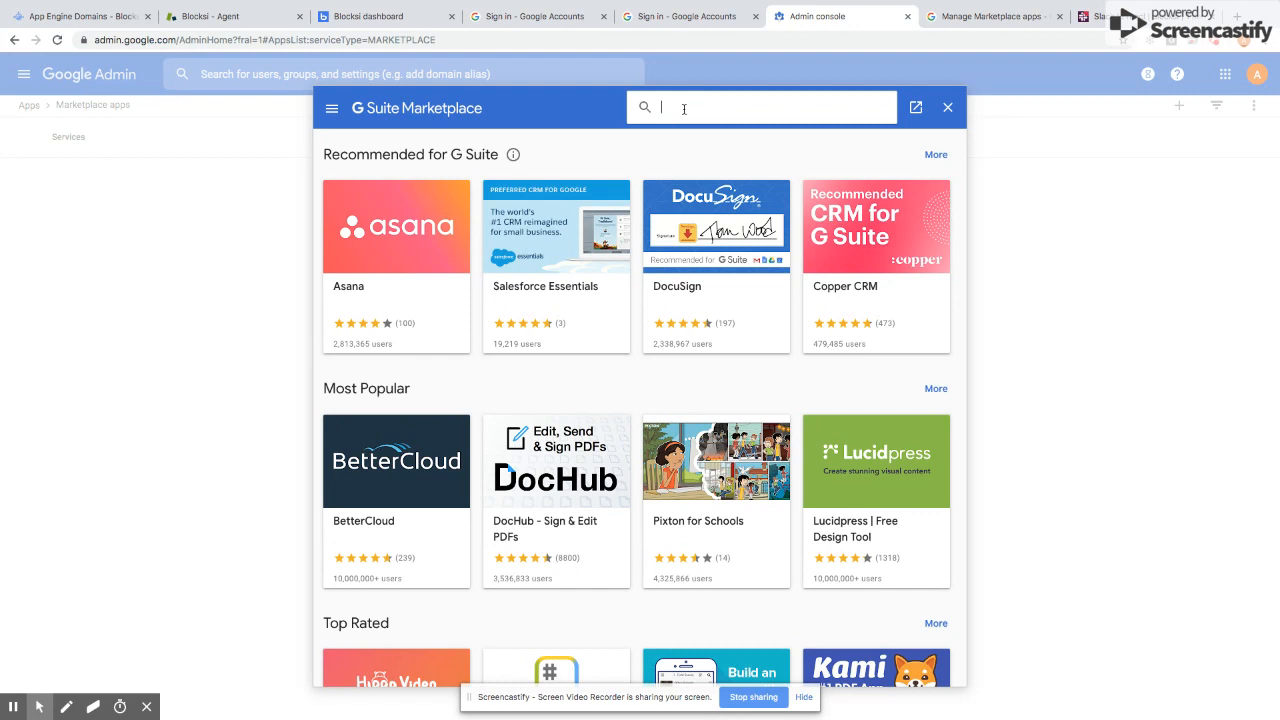
pyautogui.write('Blocksi')
pyautogui.click(716, 124)
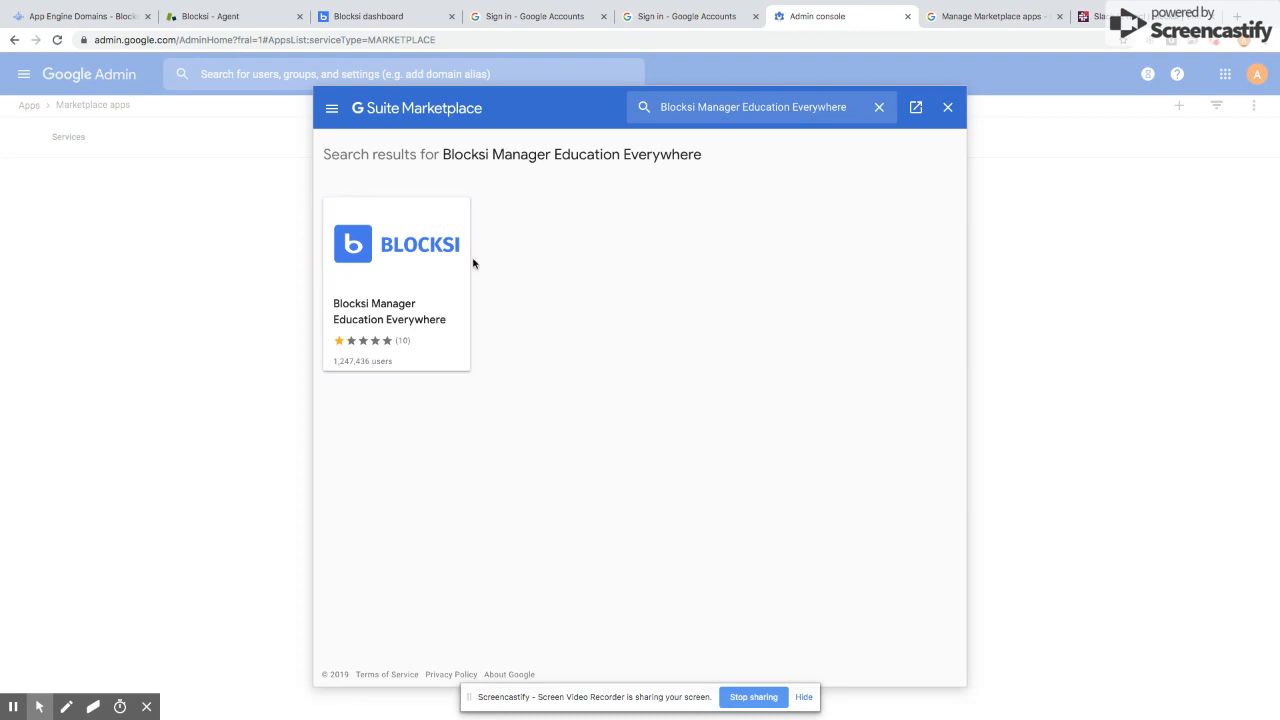
pyautogui.click(397, 265)
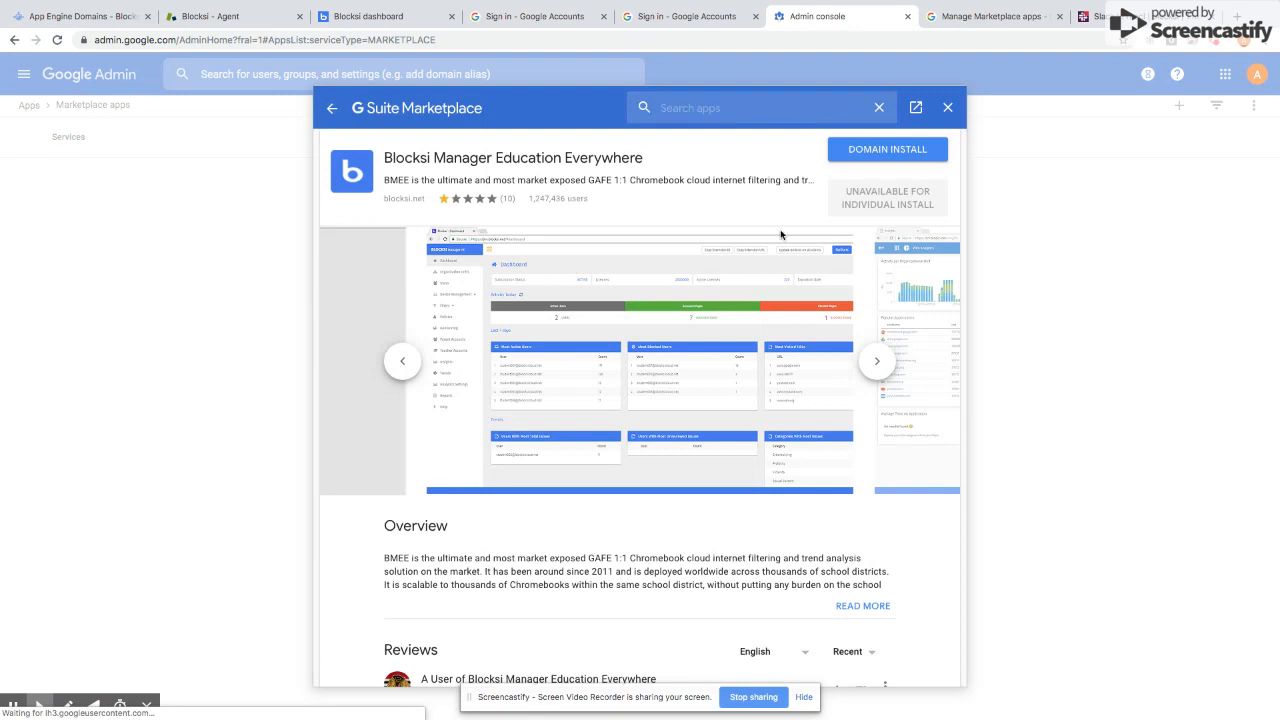
# - Start the domain-wide installation of Blocksi Manager Education Everywhere and review the domain data permissions it requests
pyautogui.click(884, 155)
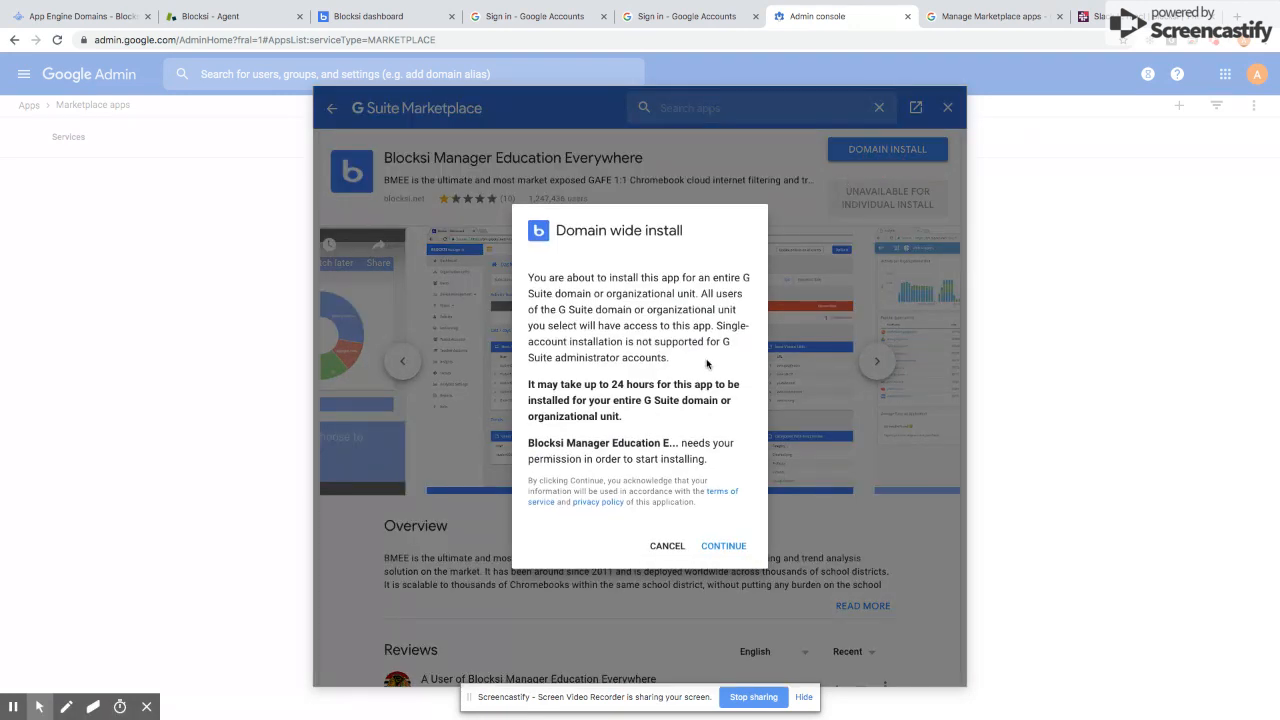
pyautogui.click(725, 547)
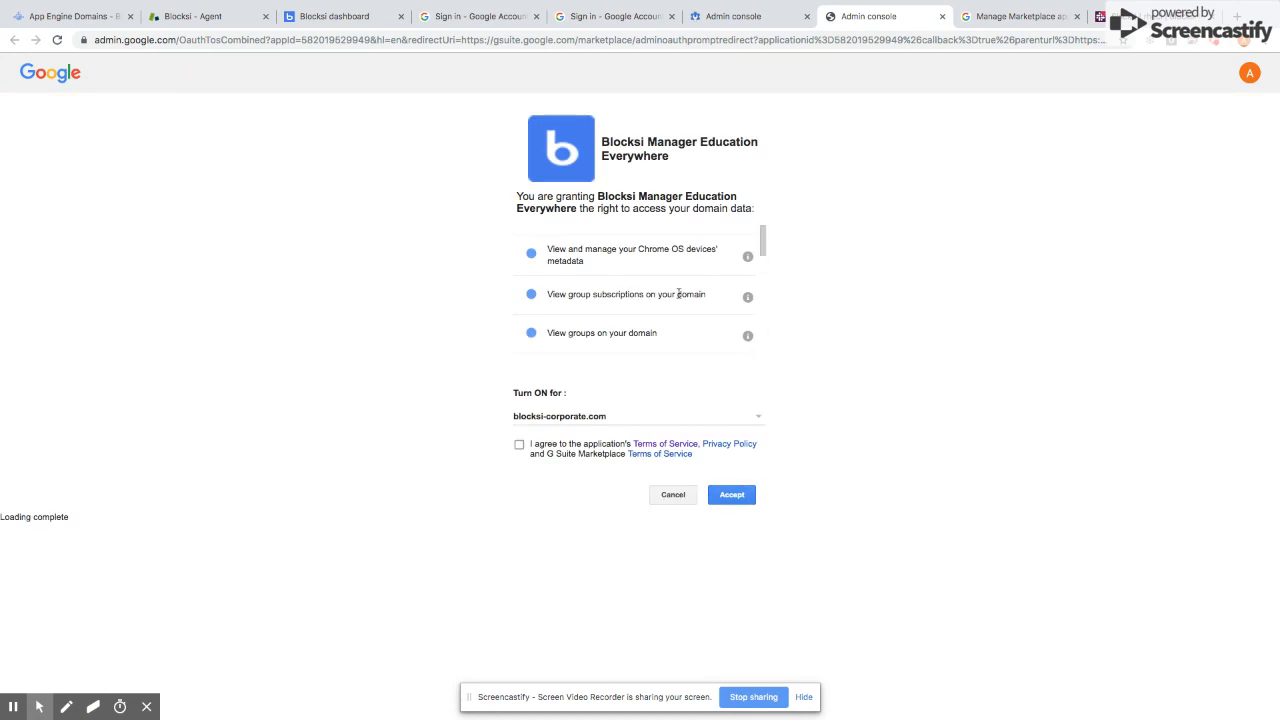
pyautogui.moveTo(761, 245); pyautogui.dragTo(741, 366)
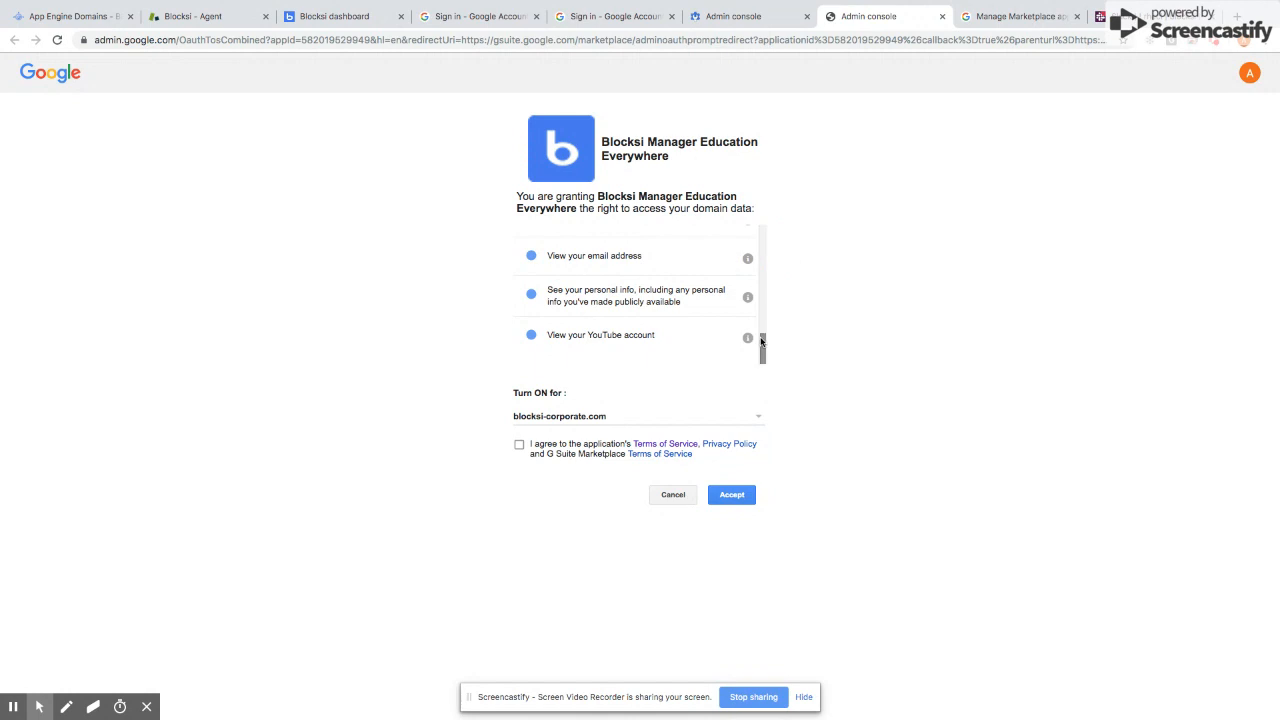
# - Agree to the terms of service, grant the requested data access, and complete the domain-wide installation of Blocksi Manager Education Everywhere
pyautogui.click(761, 342)
pyautogui.click(520, 447)
pyautogui.click(730, 496)
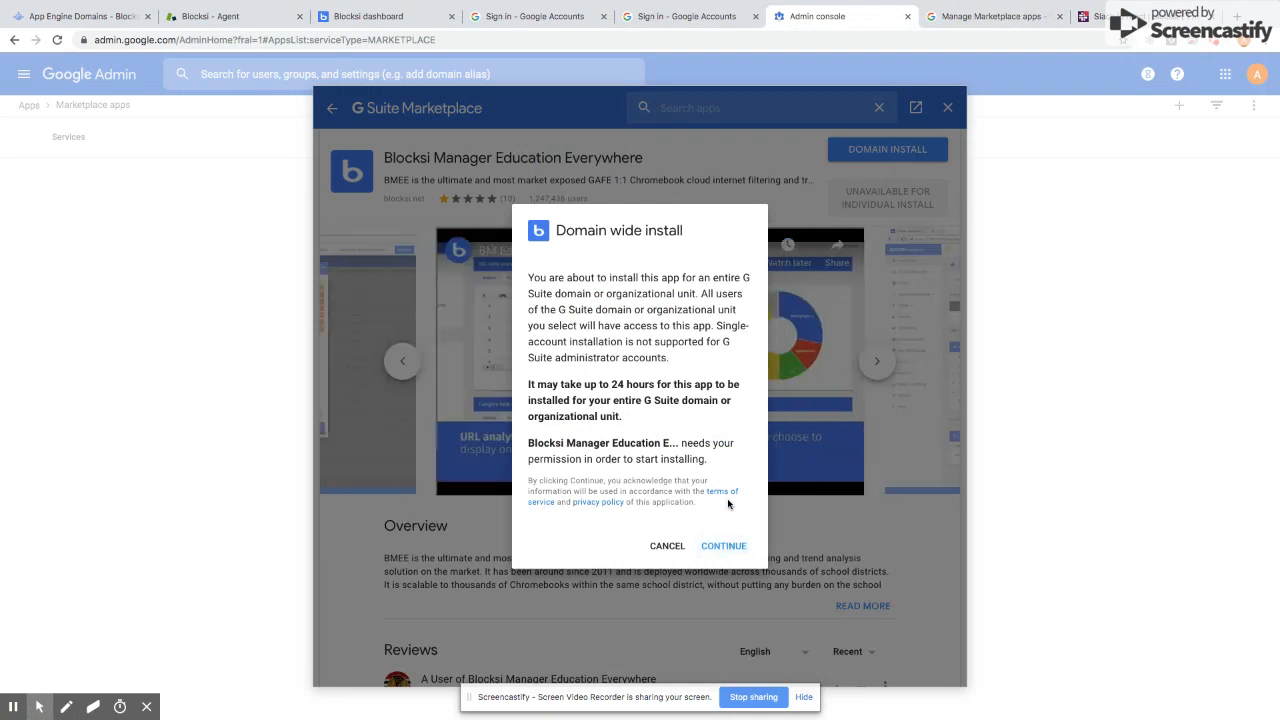
pyautogui.click(723, 545)
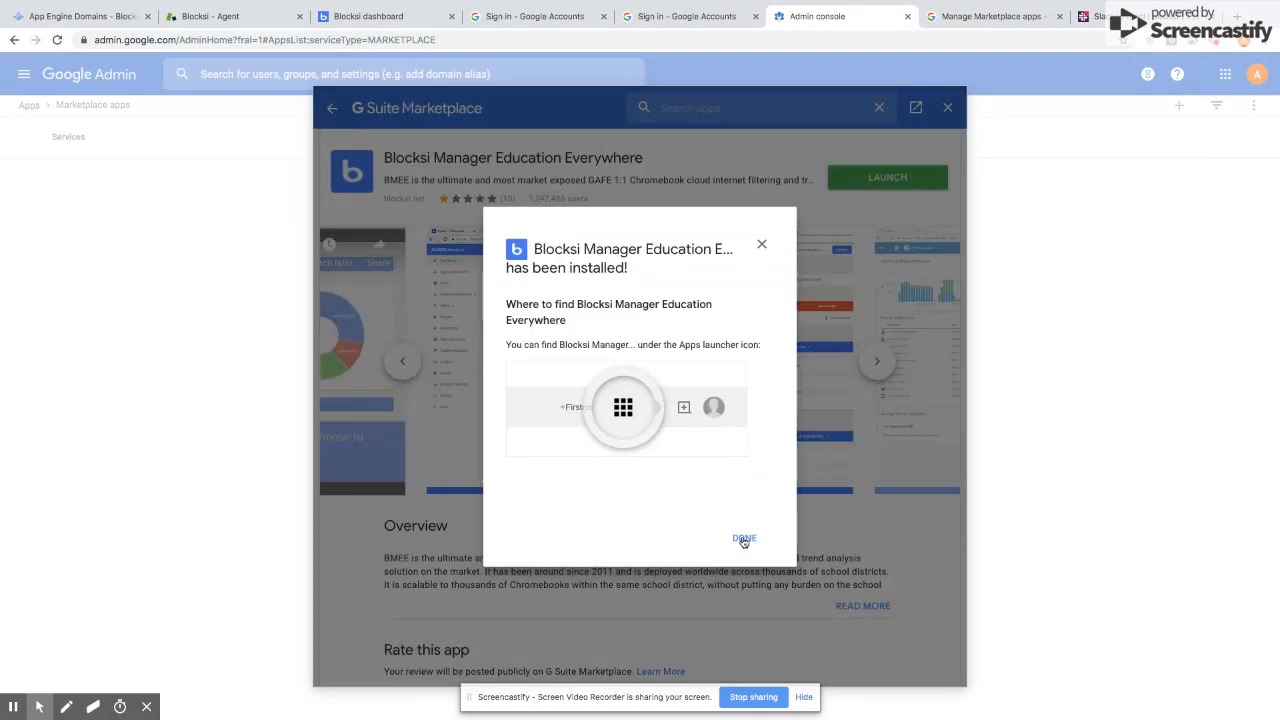
pyautogui.click(744, 540)
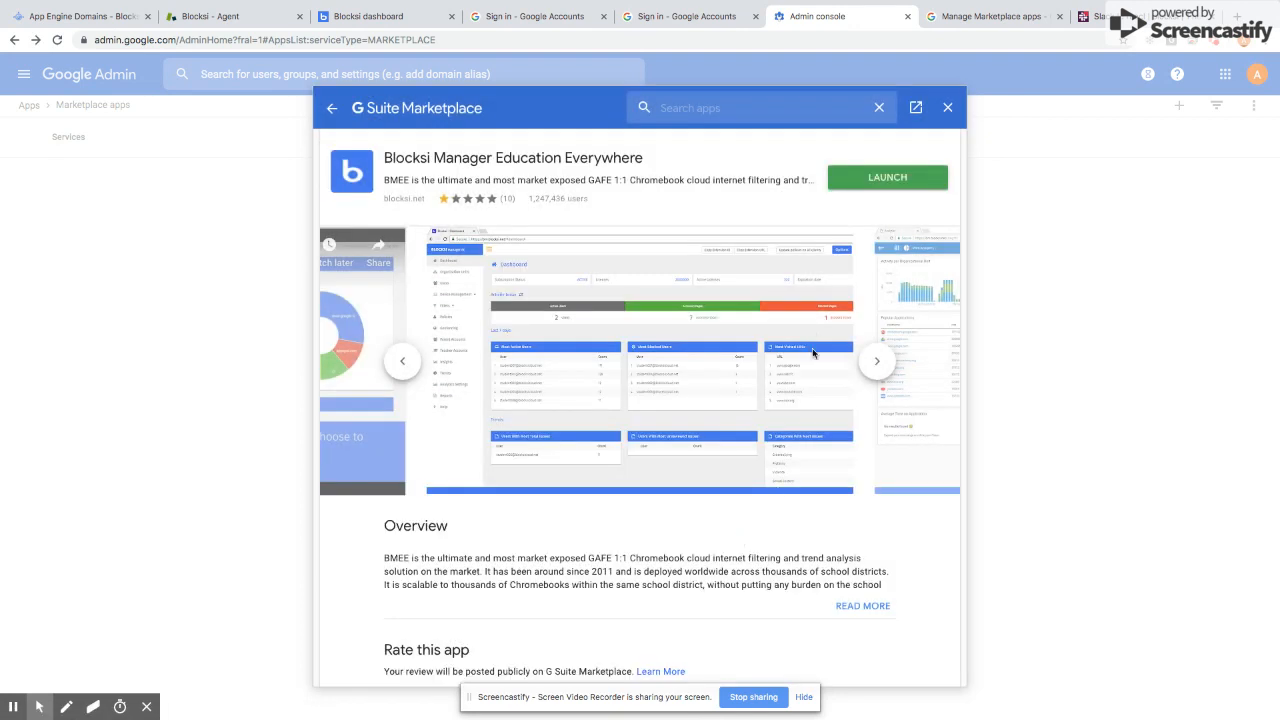
pyautogui.click(951, 116)
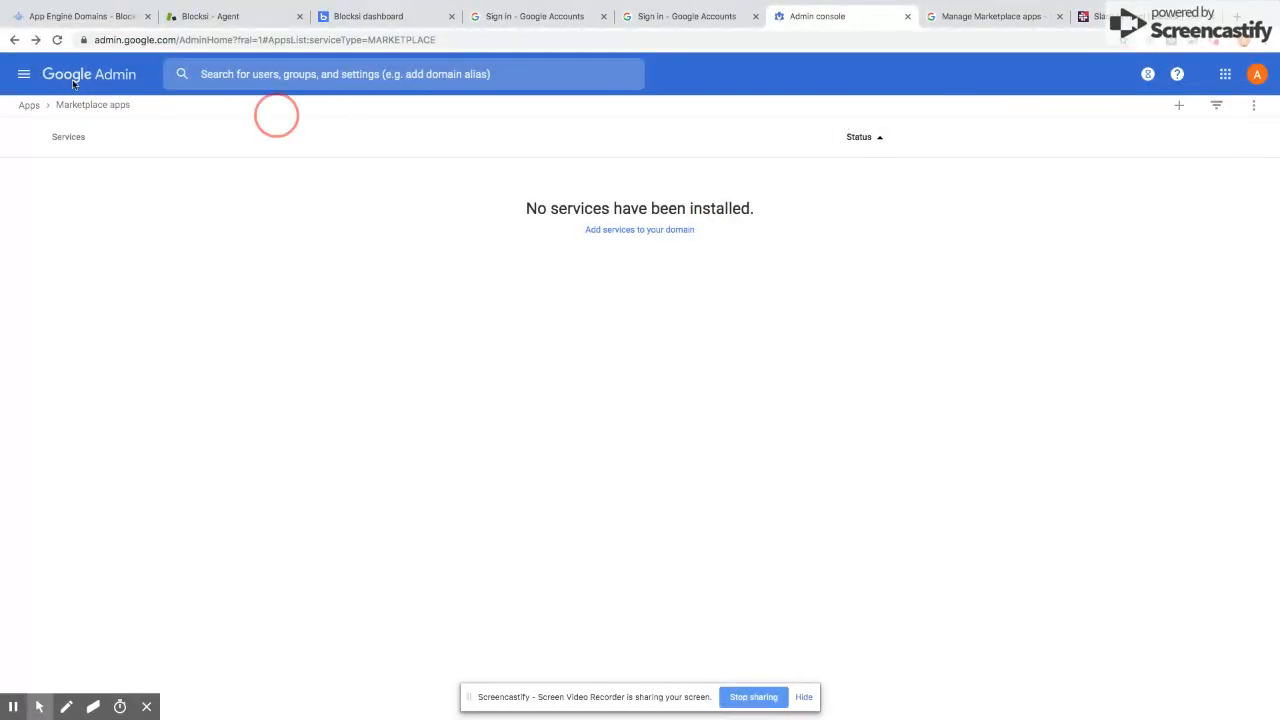
# - Refresh the Marketplace apps list and sign out of the admin account
pyautogui.click(57, 40)
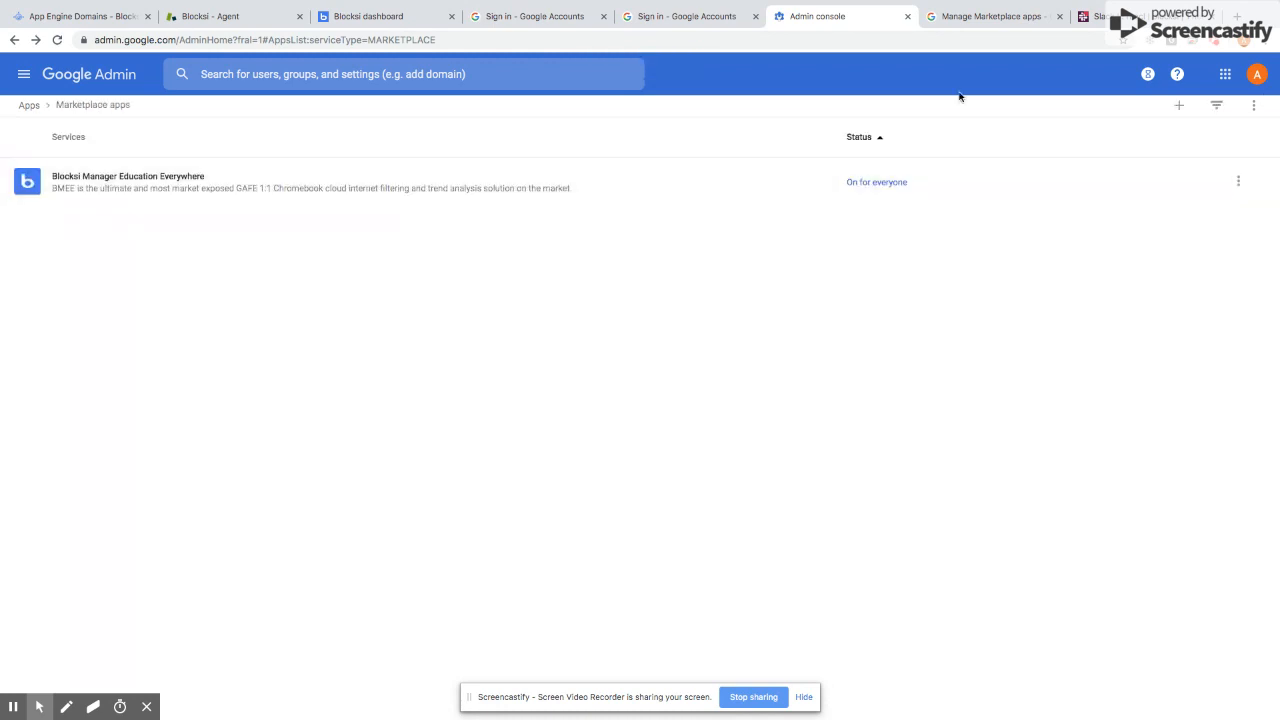
pyautogui.click(1257, 77)
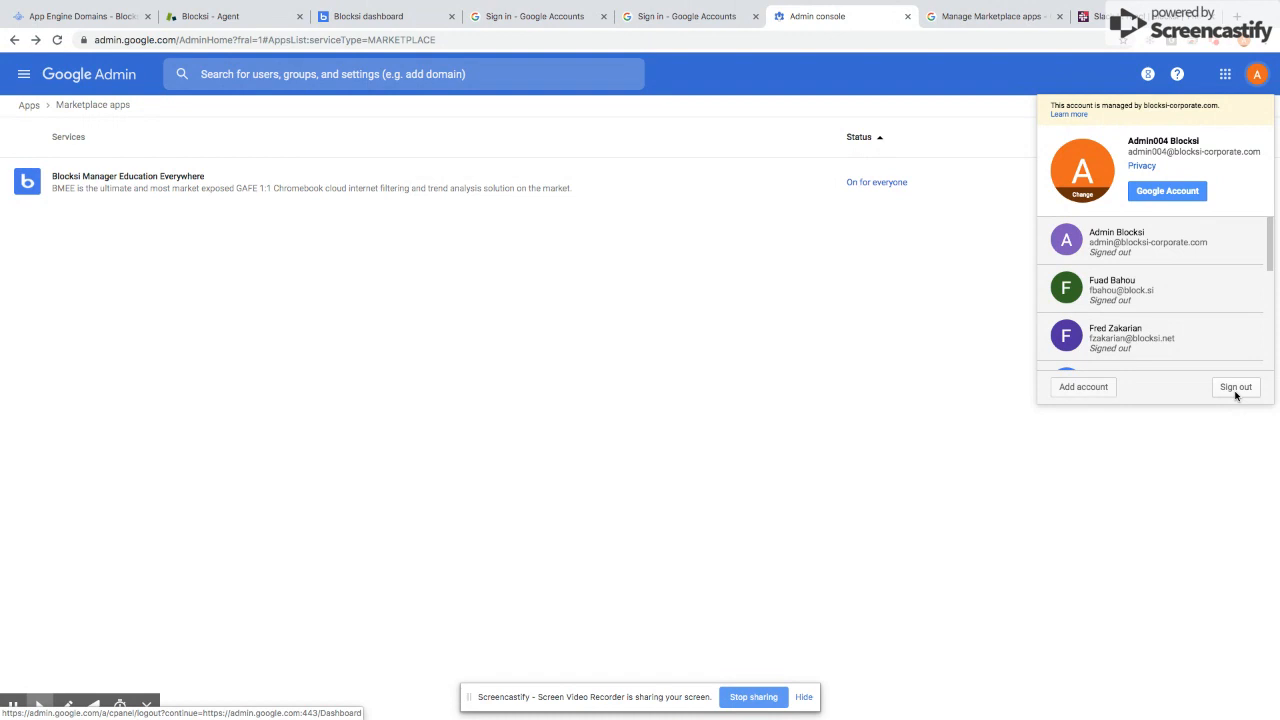
pyautogui.click(1236, 389)
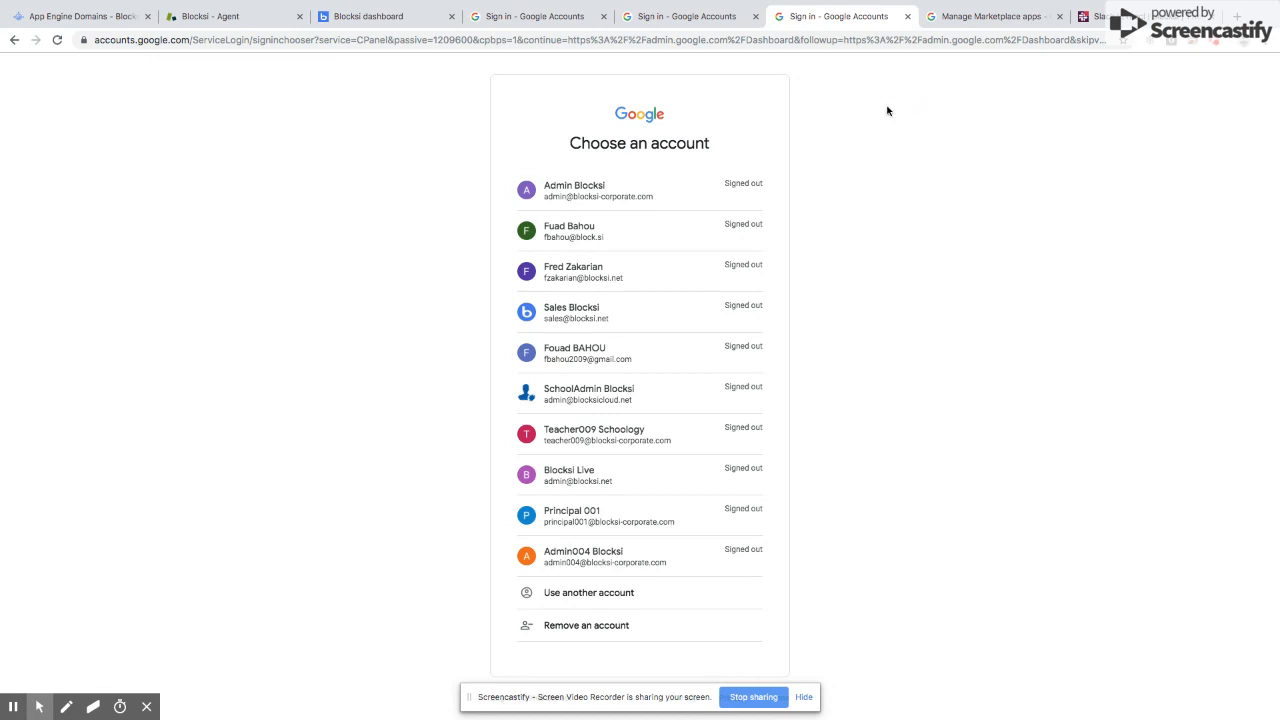
# - Close the redundant Google sign-in pages in the browser
pyautogui.middleClick(670, 20)
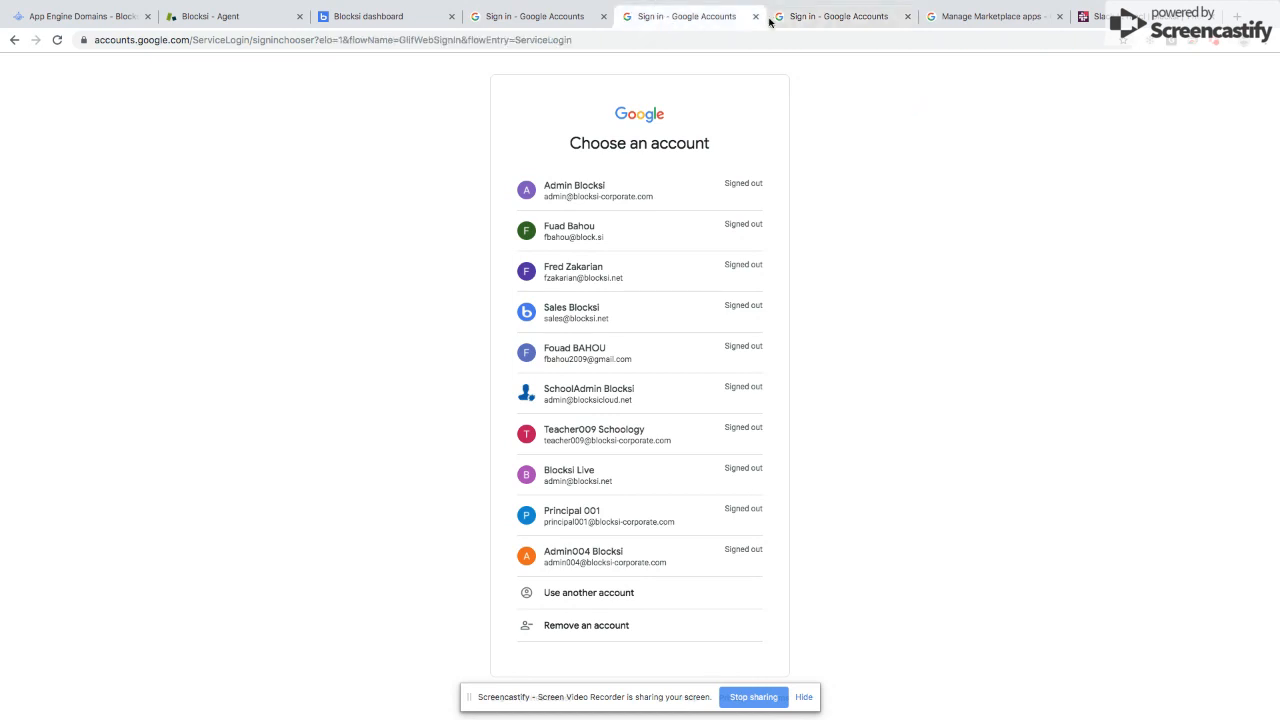
pyautogui.click(597, 17)
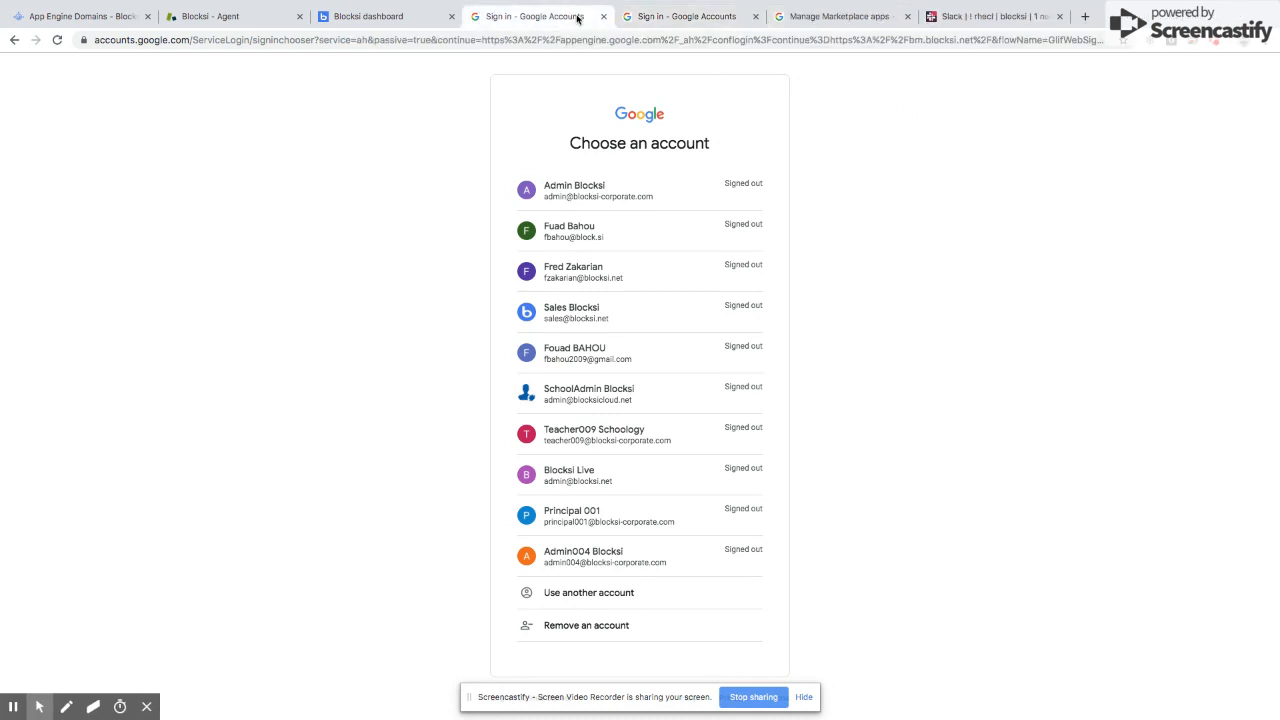
pyautogui.click(603, 18)
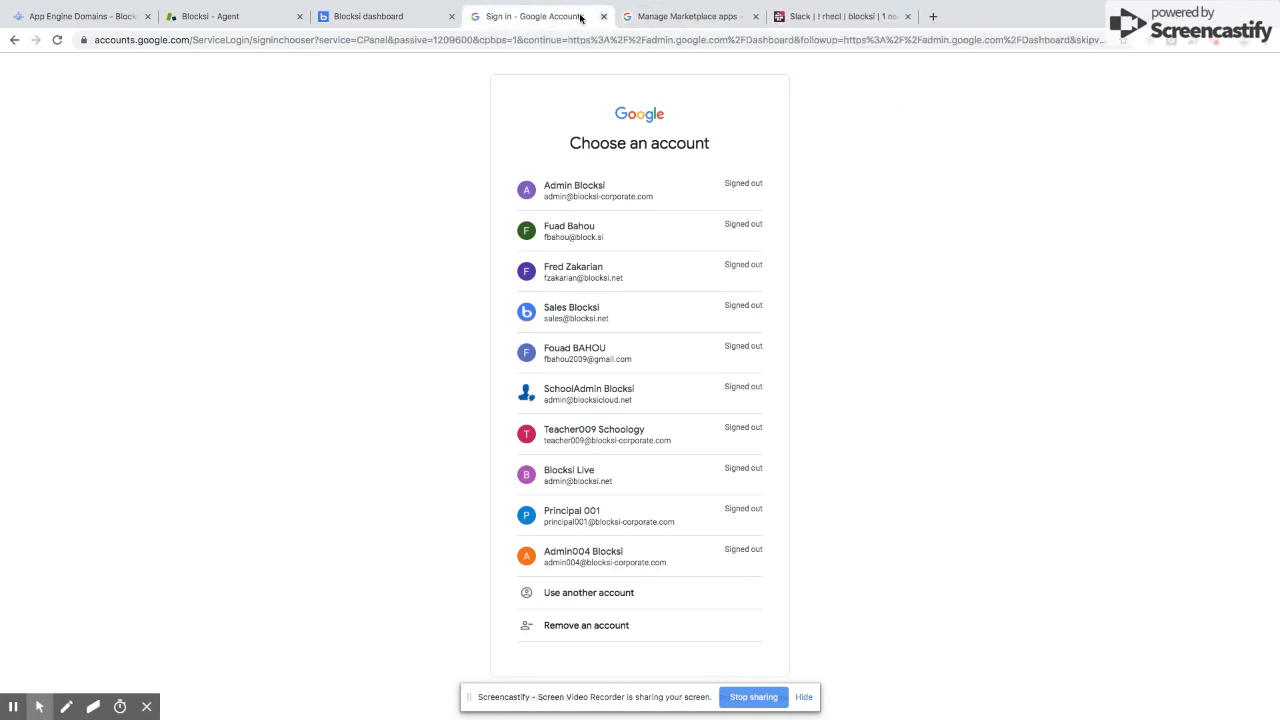
# - Try to sign in to the Education Everywhere admin dashboard from the Blocksi site with the requested admin account
pyautogui.click(370, 20)
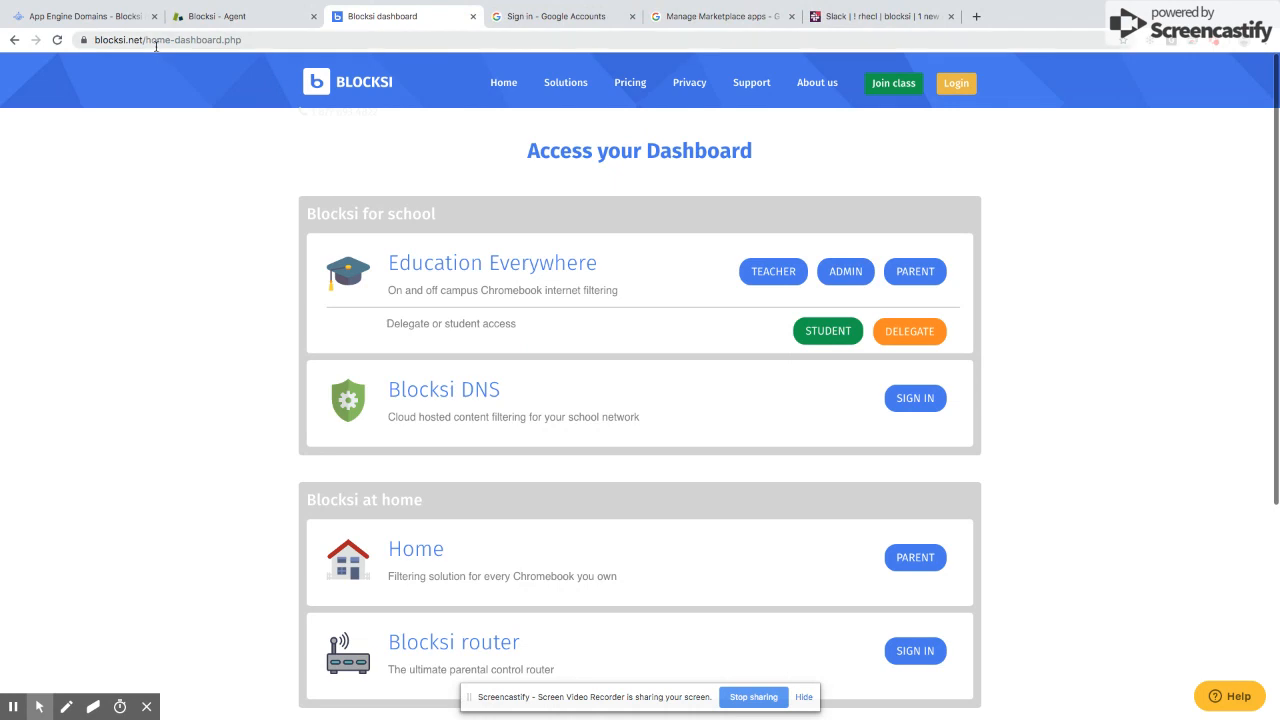
pyautogui.click(849, 279)
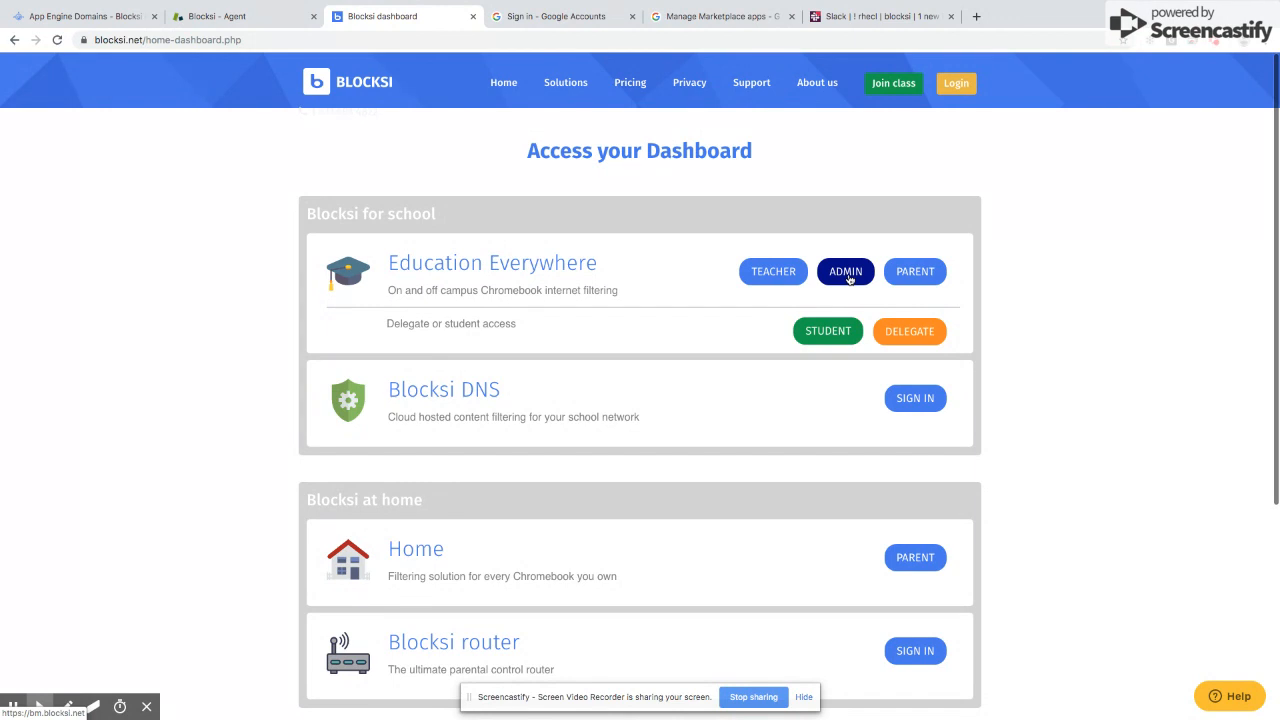
pyautogui.click(849, 279)
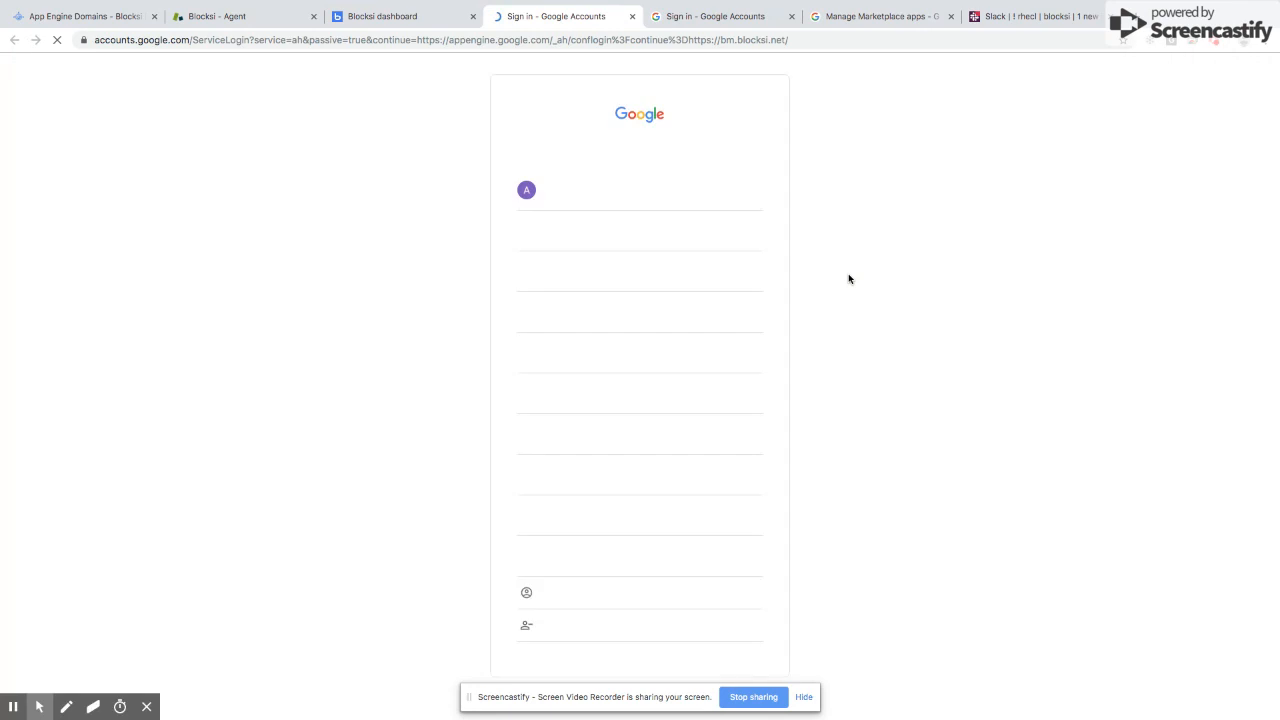
pyautogui.click(614, 562)
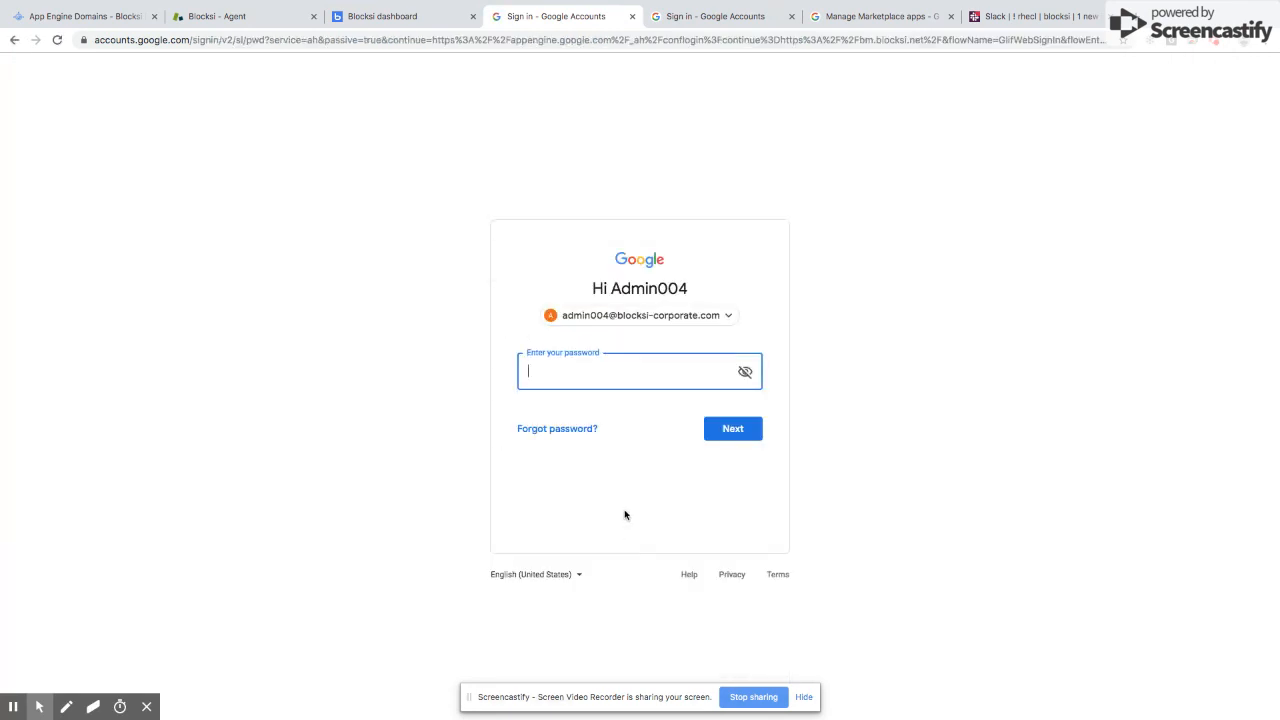
pyautogui.click(644, 318)
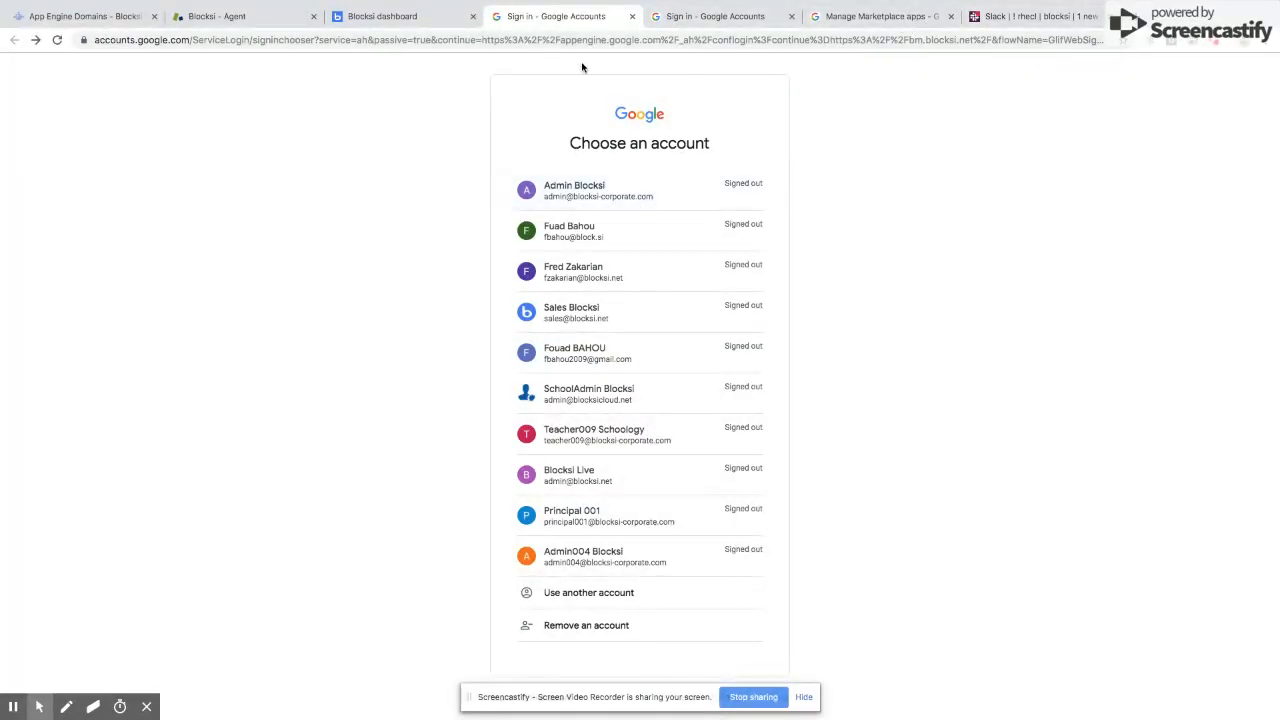
pyautogui.click(589, 563)
pyautogui.doubleClick(588, 560)
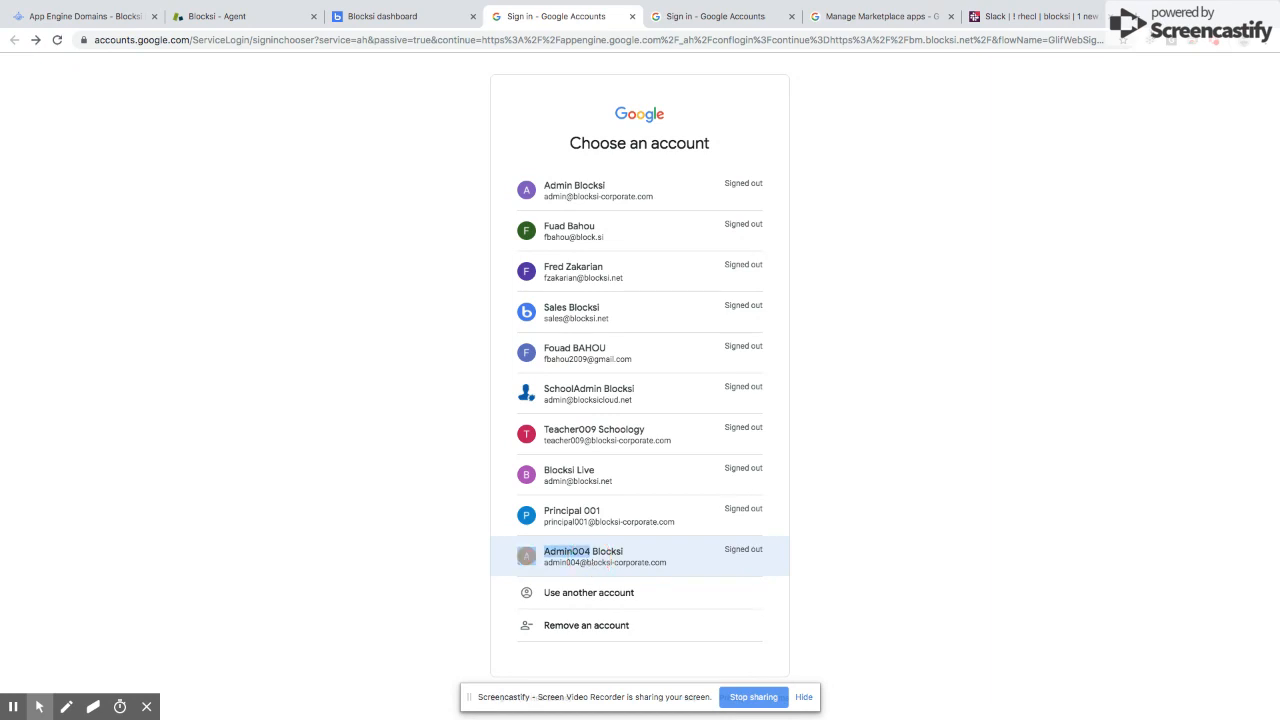
# - Load accounts.google.com in the other open Google sign-in page
pyautogui.click(690, 17)
pyautogui.click(661, 39)
pyautogui.write('accoun')
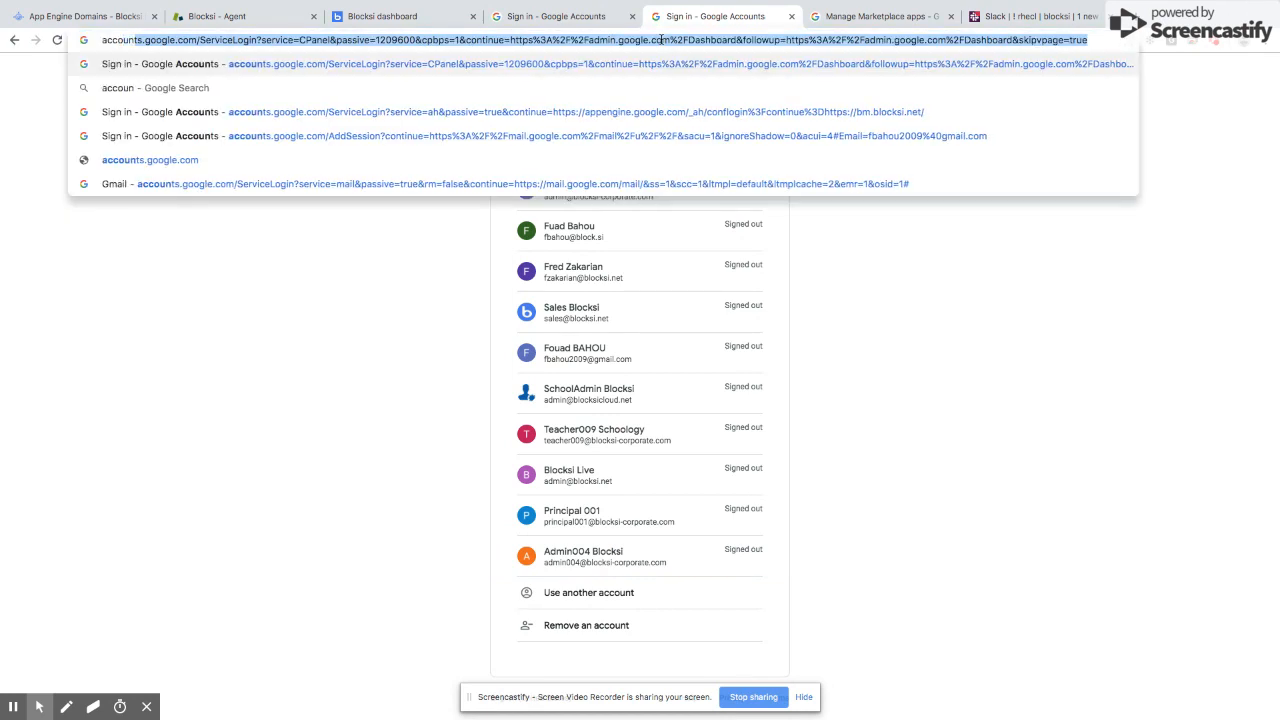
pyautogui.write('t')
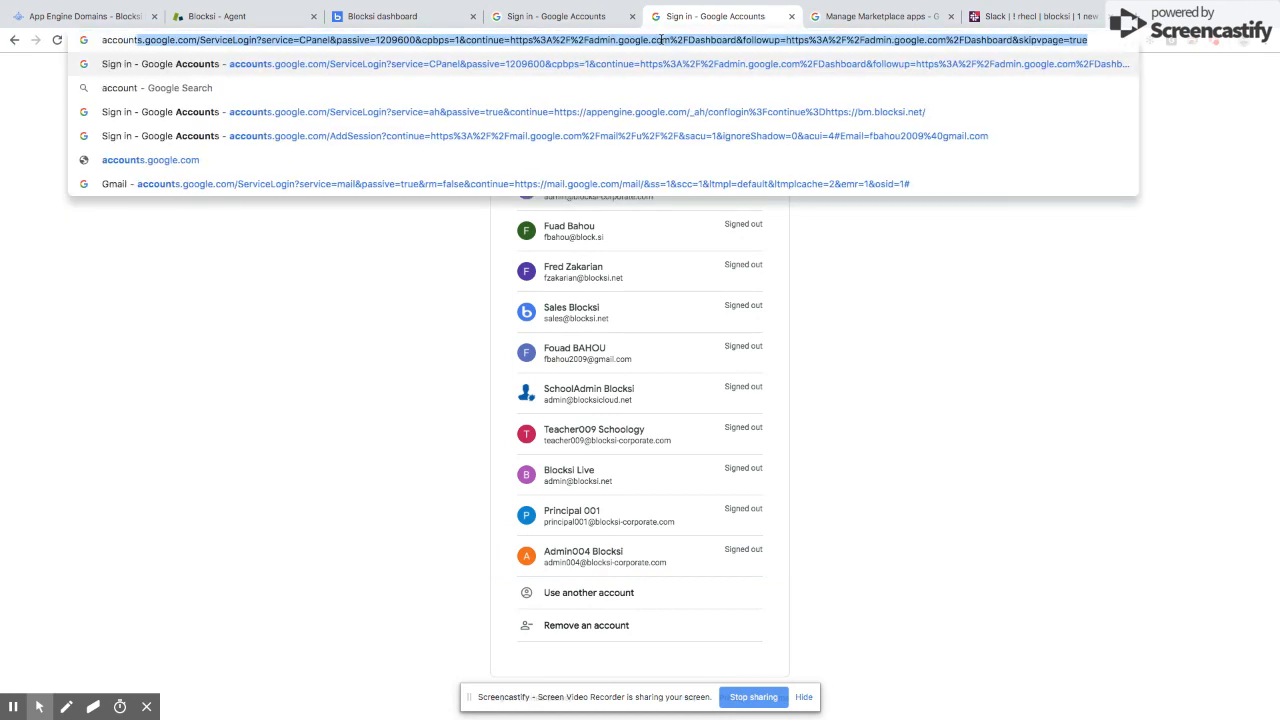
pyautogui.write('s.goog')
pyautogui.press('BackSpace')
pyautogui.press('BackSpace')
pyautogui.press('BackSpace')
pyautogui.write('gooogle.com')
pyautogui.press('Return')
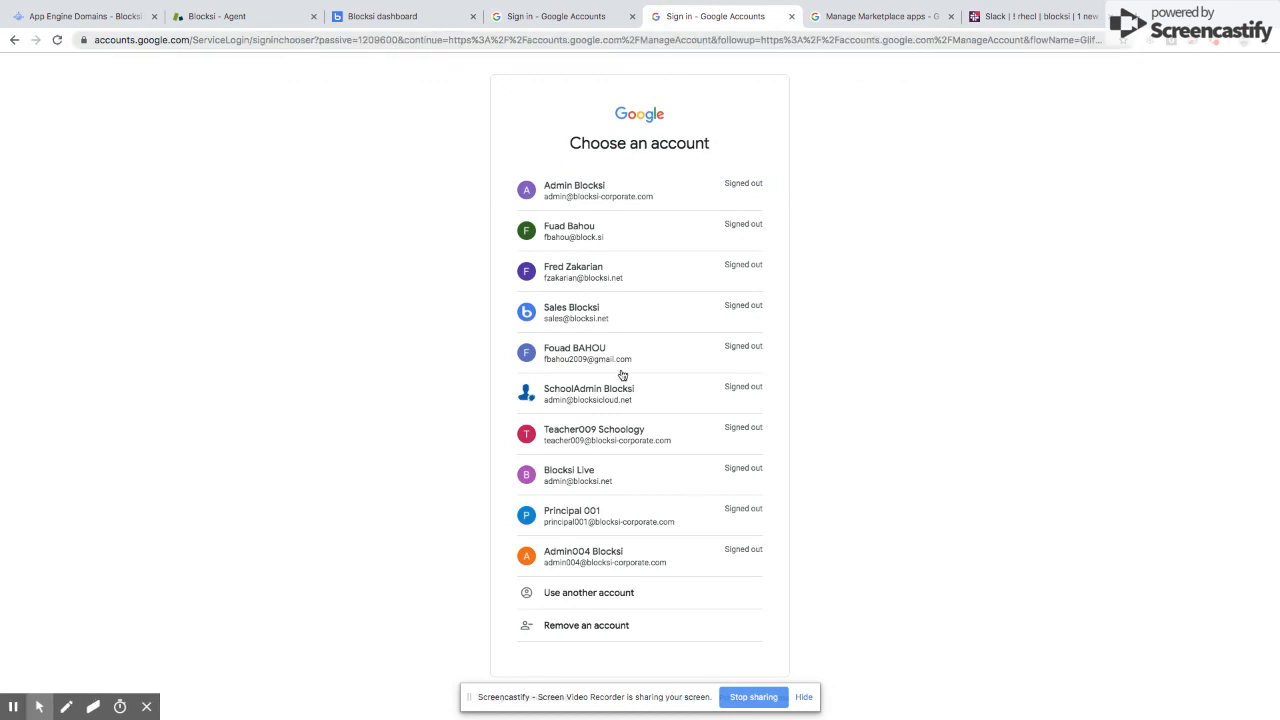
# - Sign in to the Google Account with the requested admin account, entering the account password
pyautogui.click(608, 553)
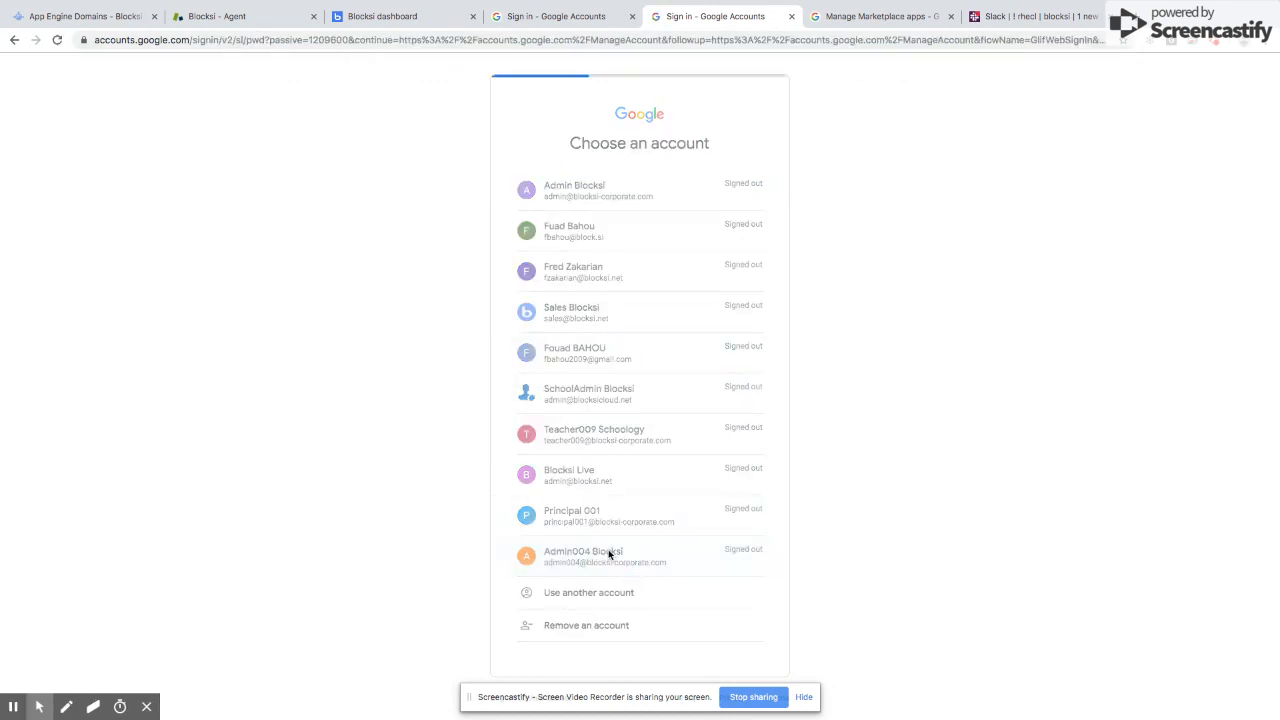
pyautogui.write('•••')
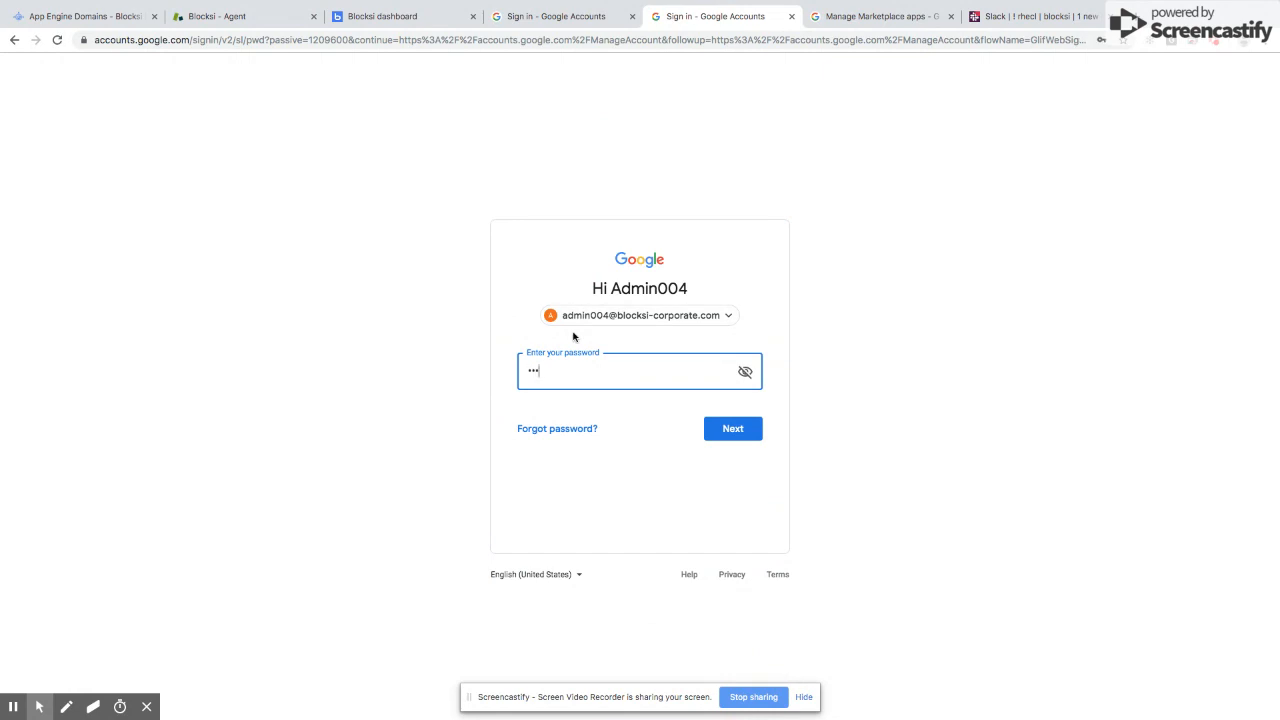
pyautogui.press('Return')
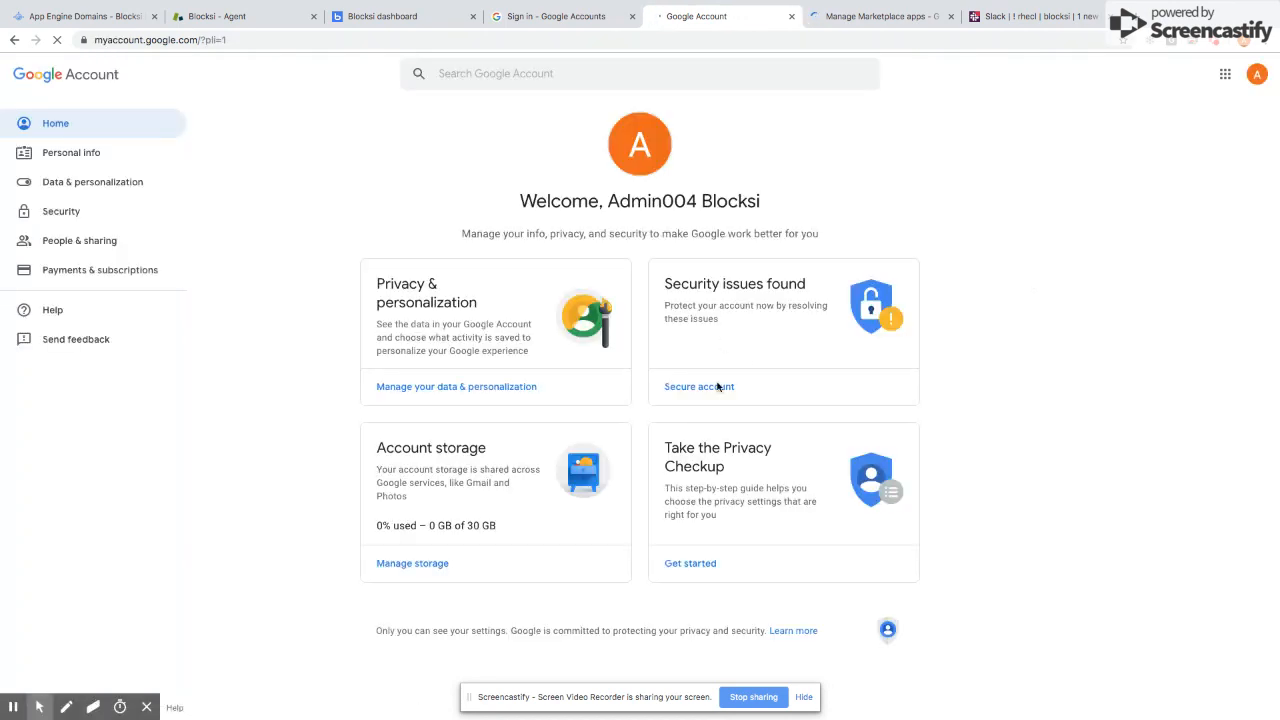
# - Remove Blocksi Manager Education Everywhere's third-party access through the Google Account Security Checkup
pyautogui.click(699, 387)
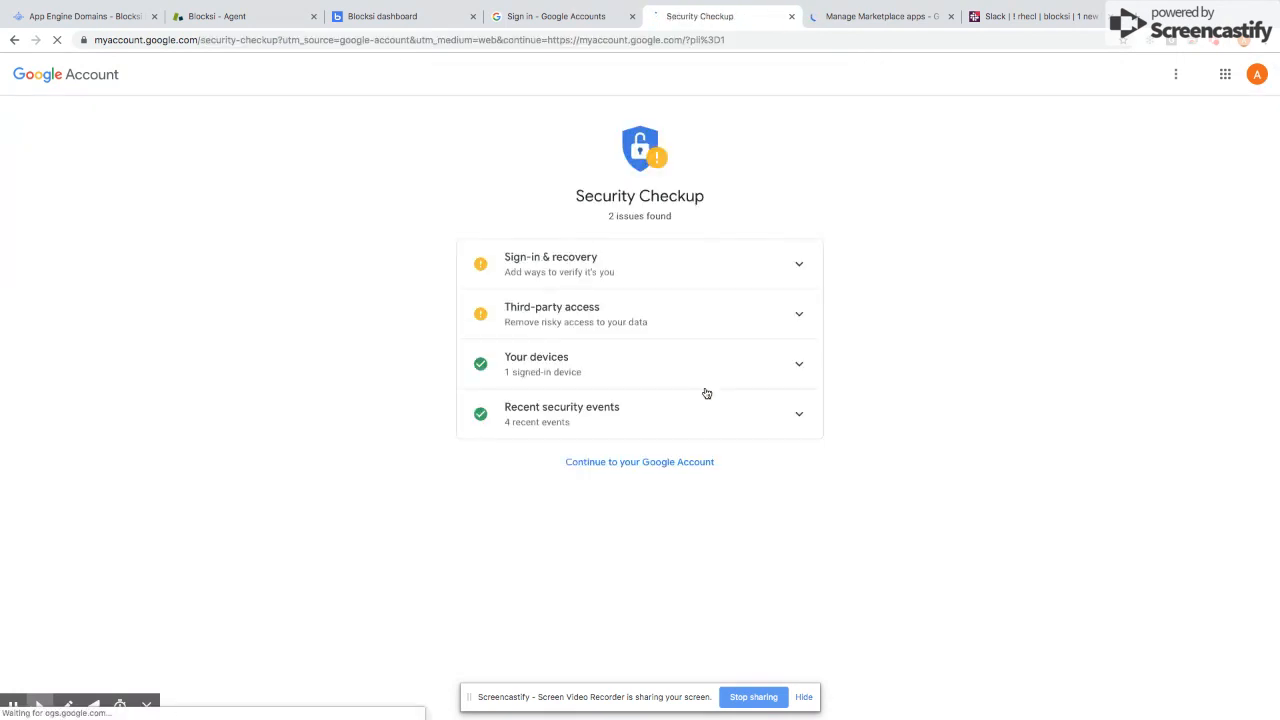
pyautogui.click(791, 317)
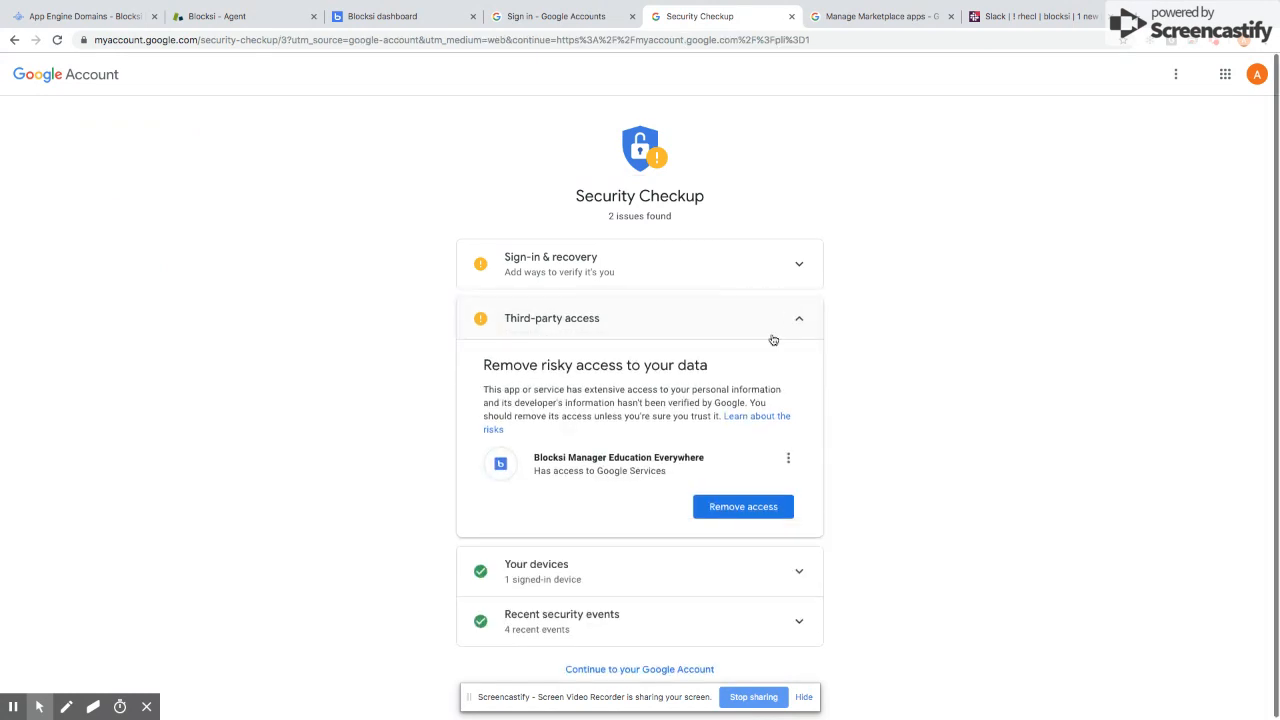
pyautogui.click(737, 508)
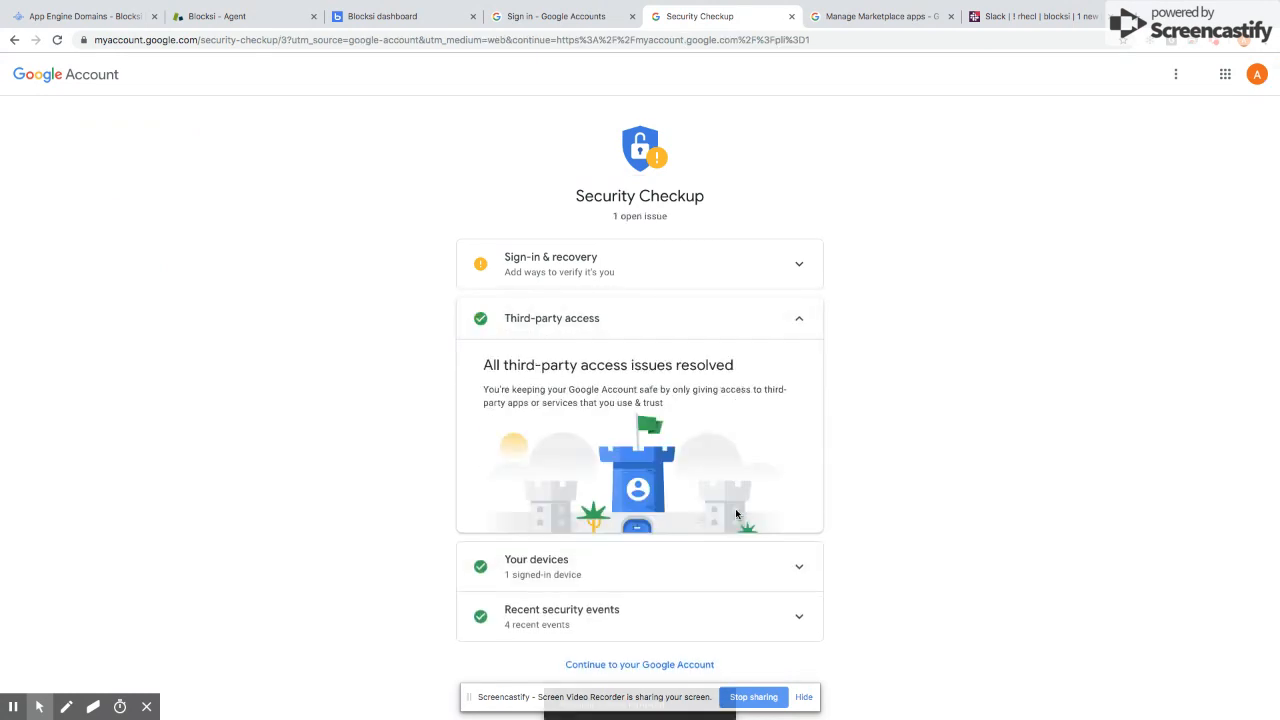
pyautogui.click(799, 318)
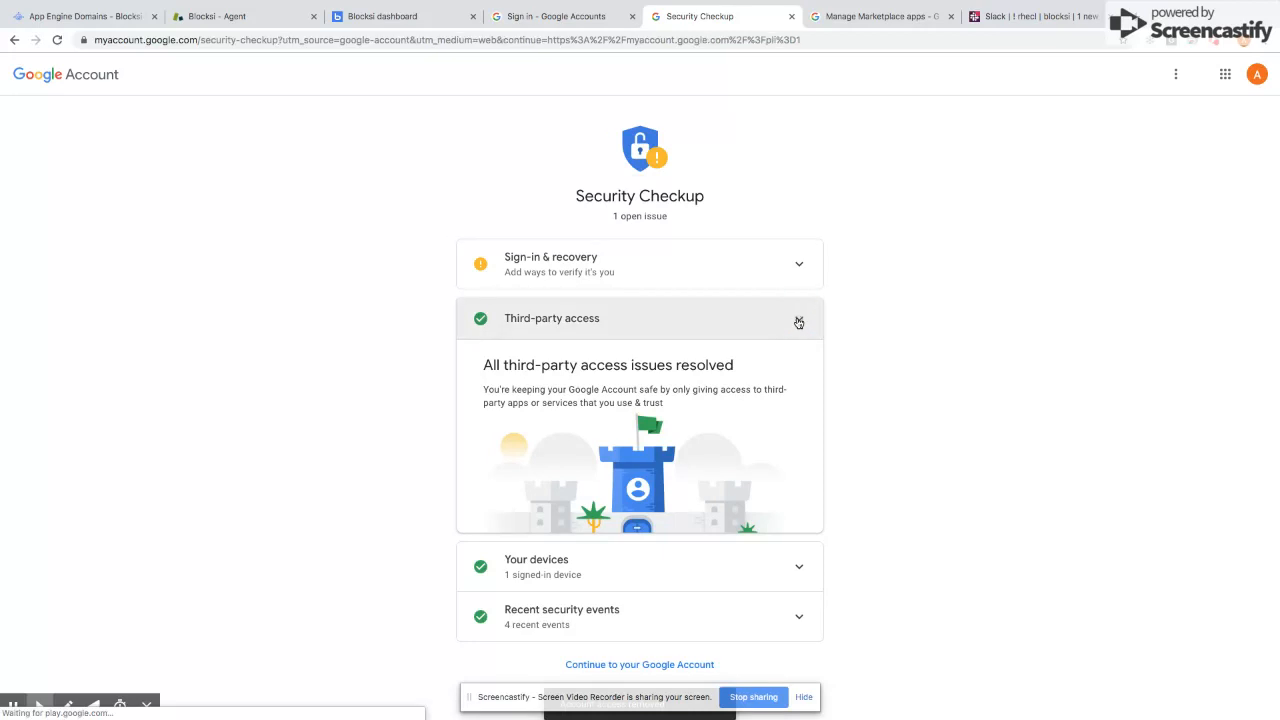
# - Open the Education Everywhere admin dashboard from the Blocksi site and log out of it
pyautogui.click(423, 16)
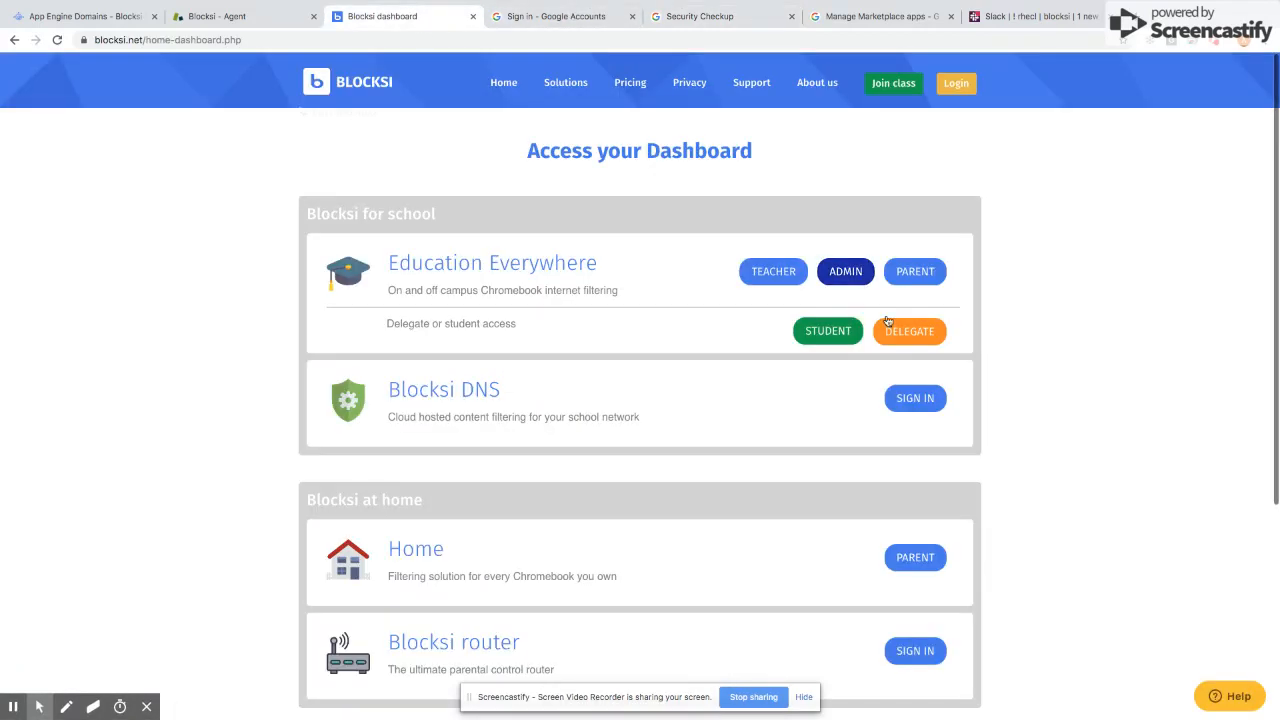
pyautogui.click(836, 271)
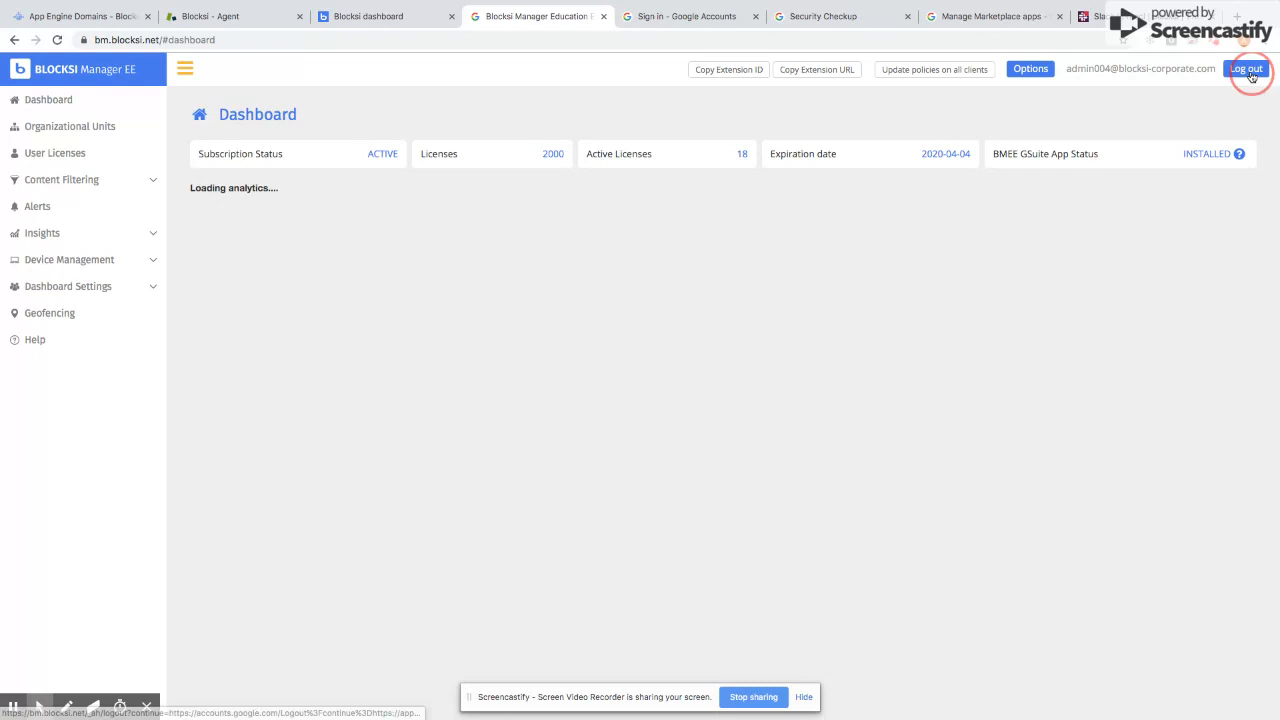
pyautogui.click(1248, 69)
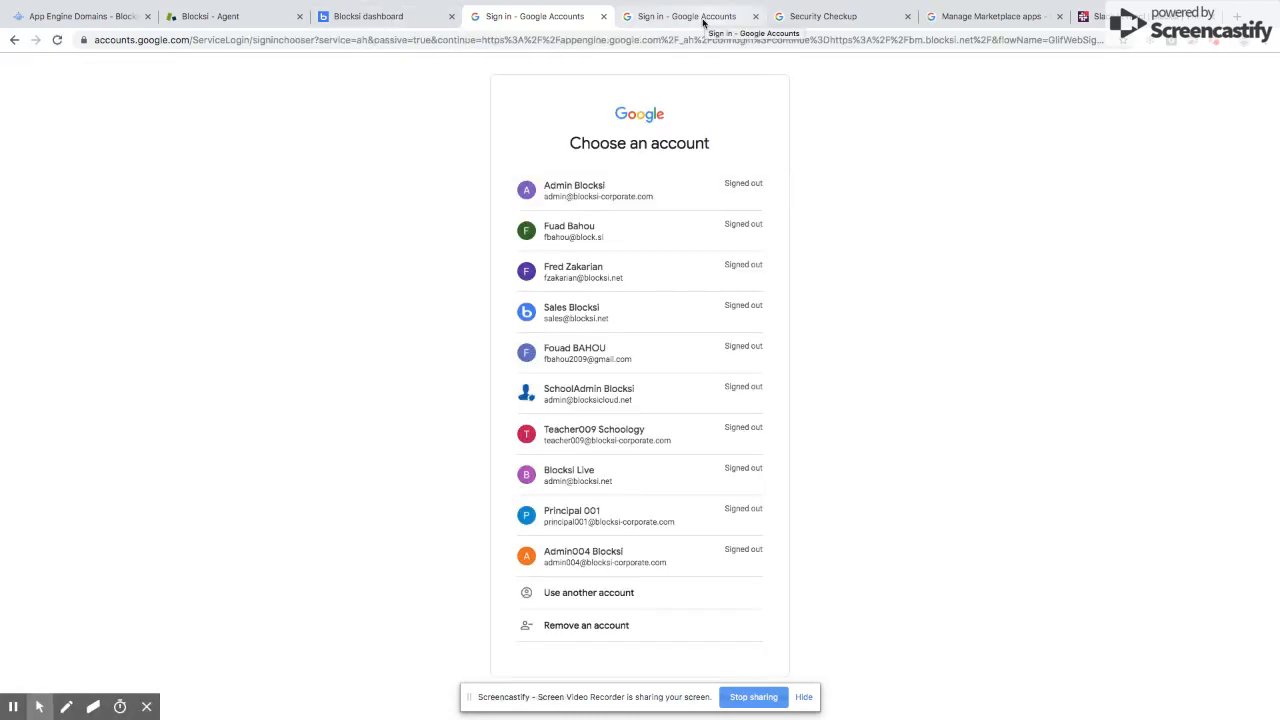
# - Close the leftover Google Account and sign-in pages and return to the Blocksi dashboard access page
pyautogui.click(815, 16)
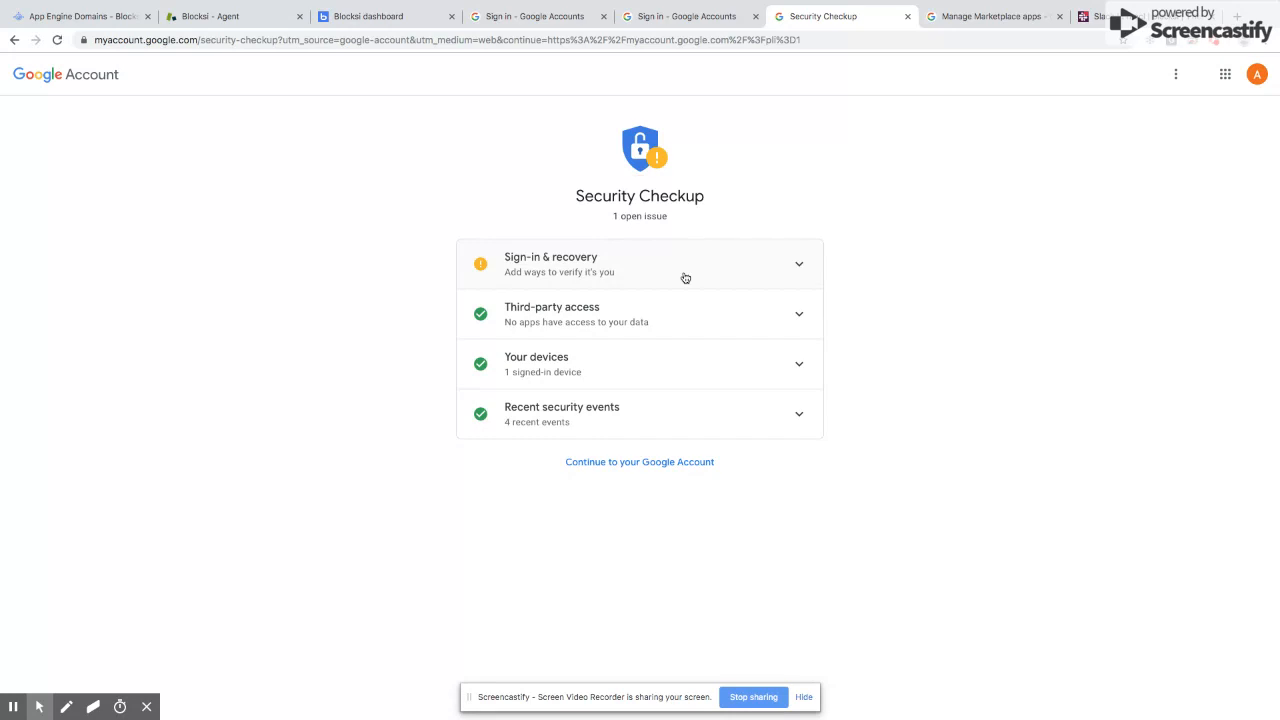
pyautogui.click(645, 466)
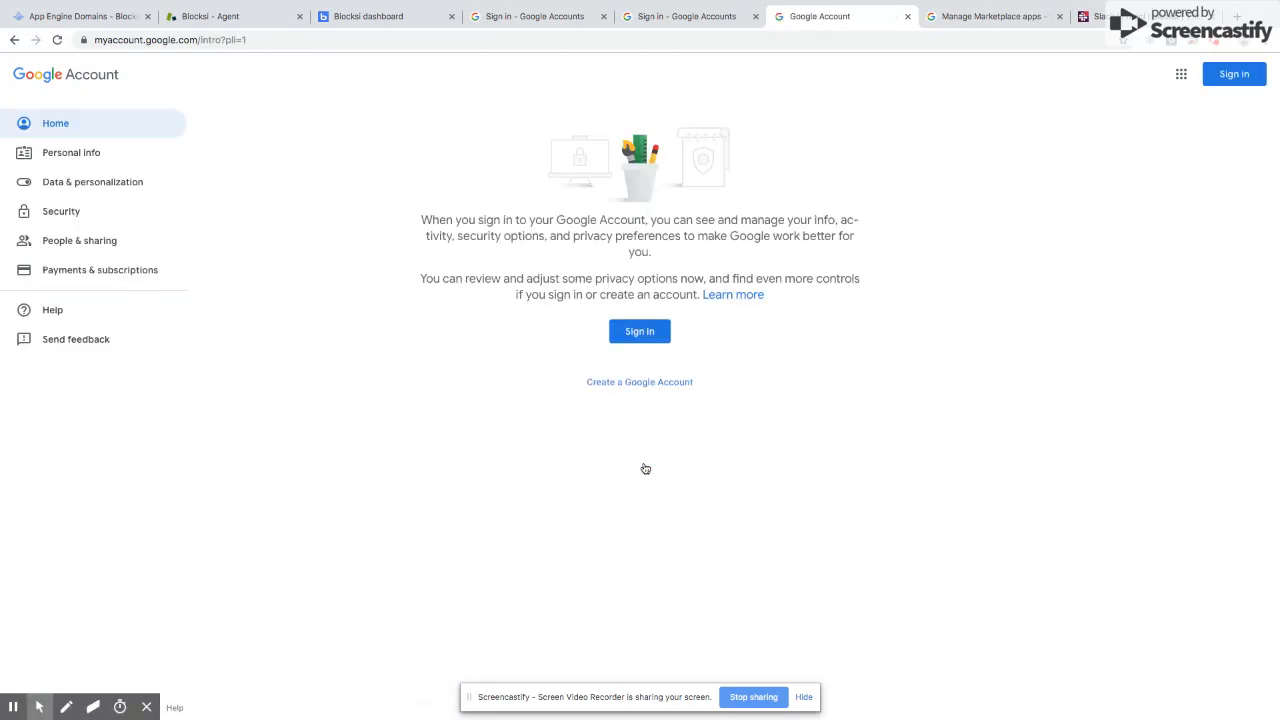
pyautogui.click(906, 17)
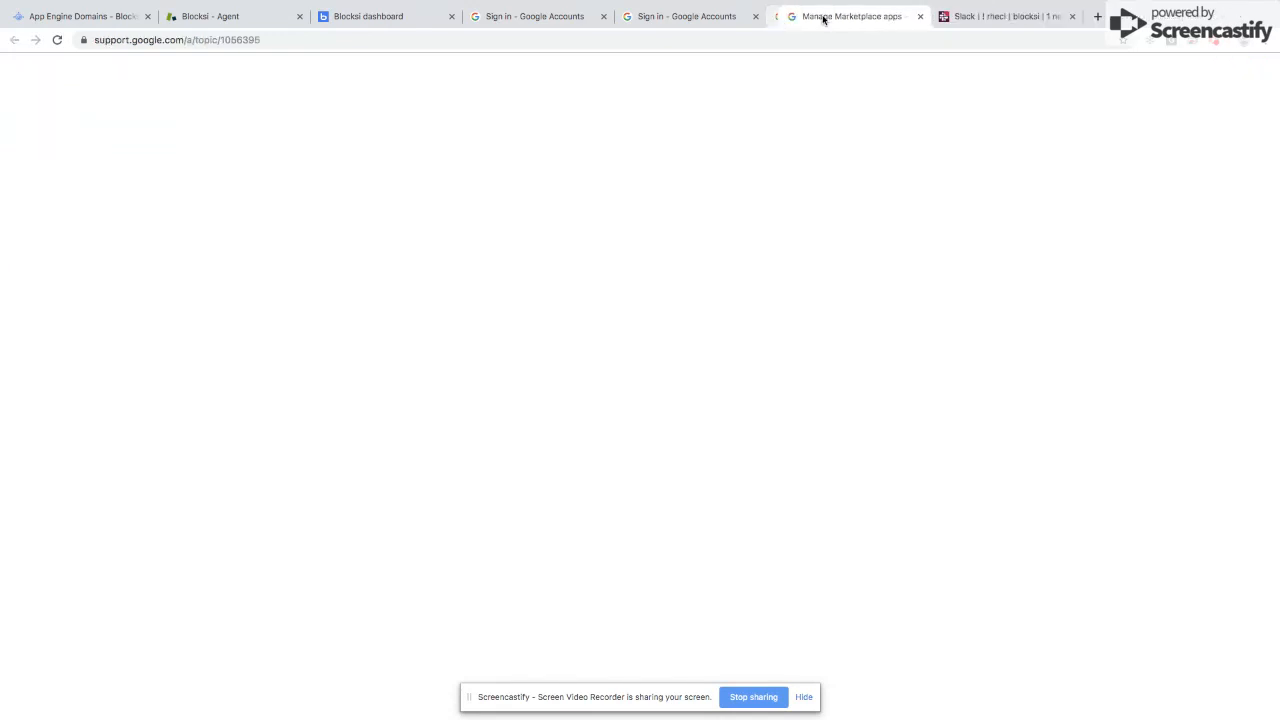
pyautogui.click(566, 17)
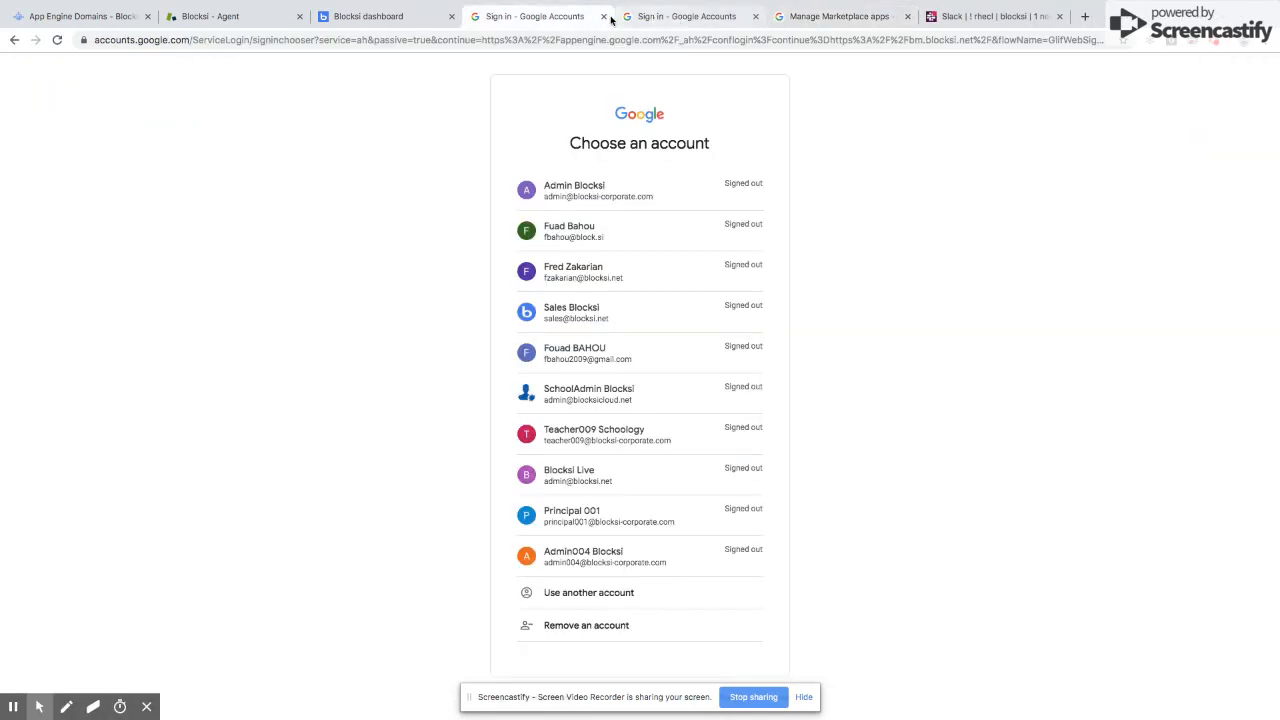
pyautogui.click(604, 18)
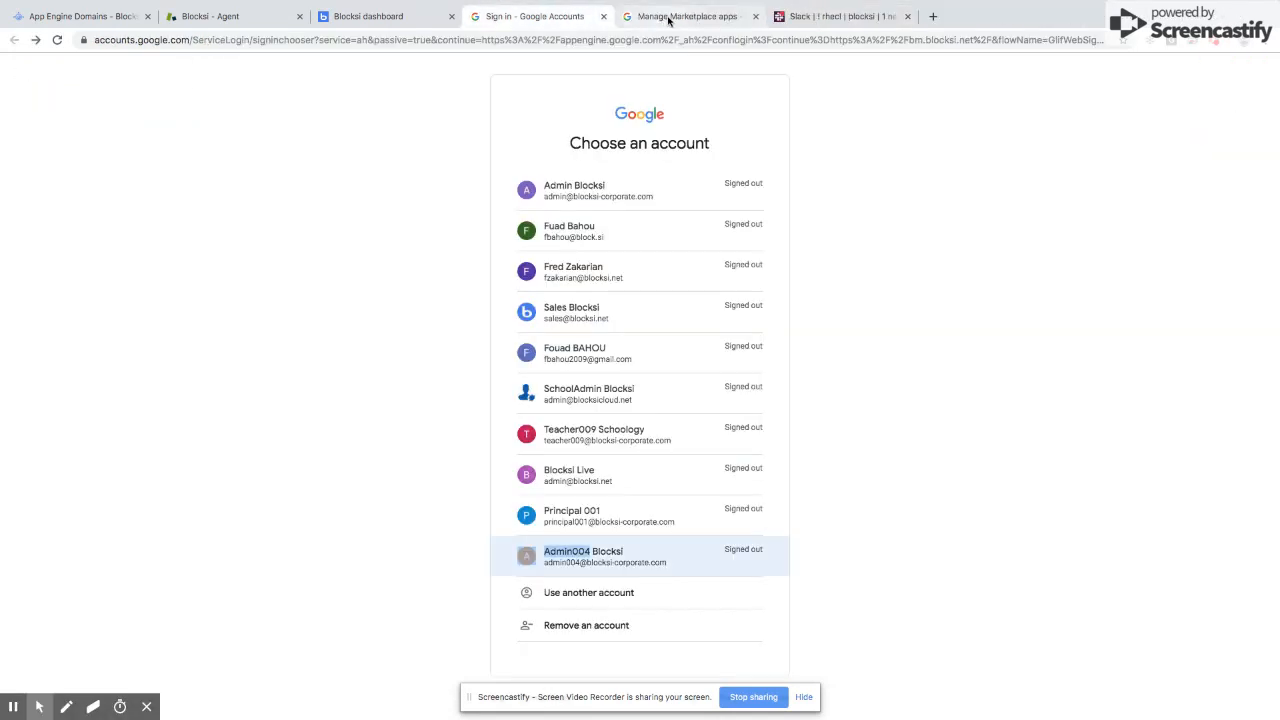
pyautogui.click(605, 17)
pyautogui.click(394, 24)
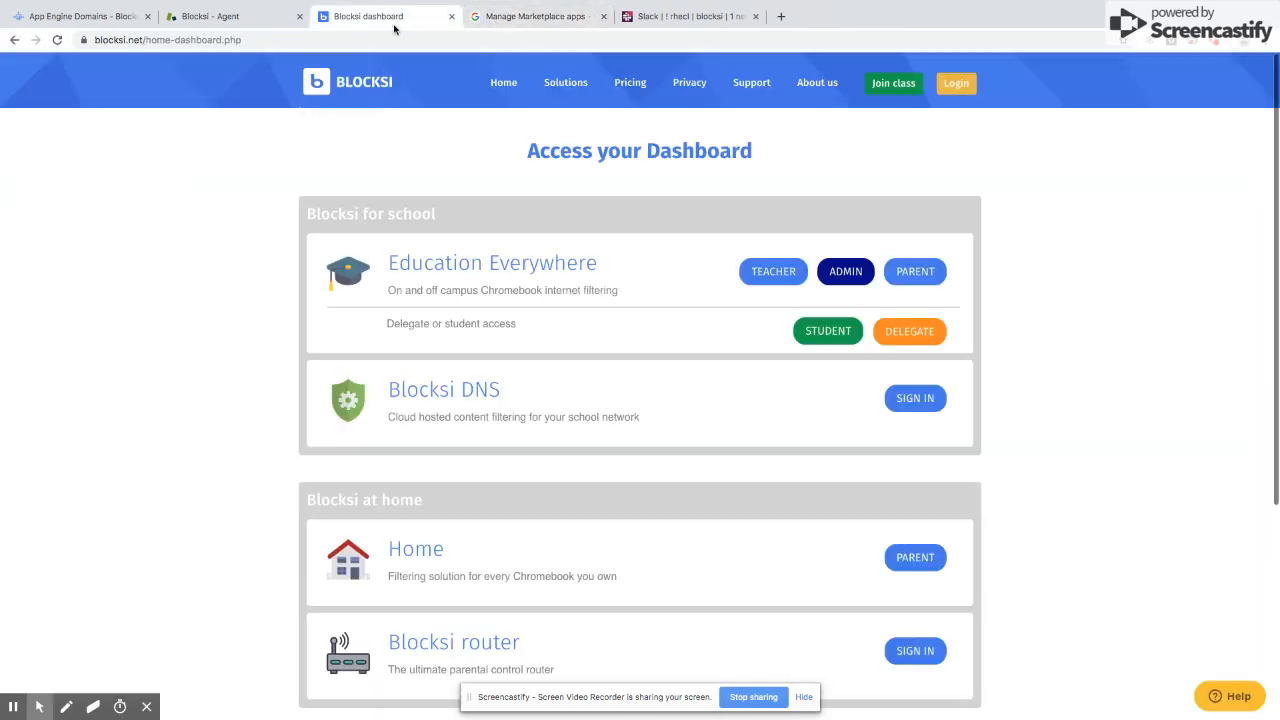
# - Sign in to the Education Everywhere admin dashboard with the Admin004 Google account, entering the account password
pyautogui.click(840, 279)
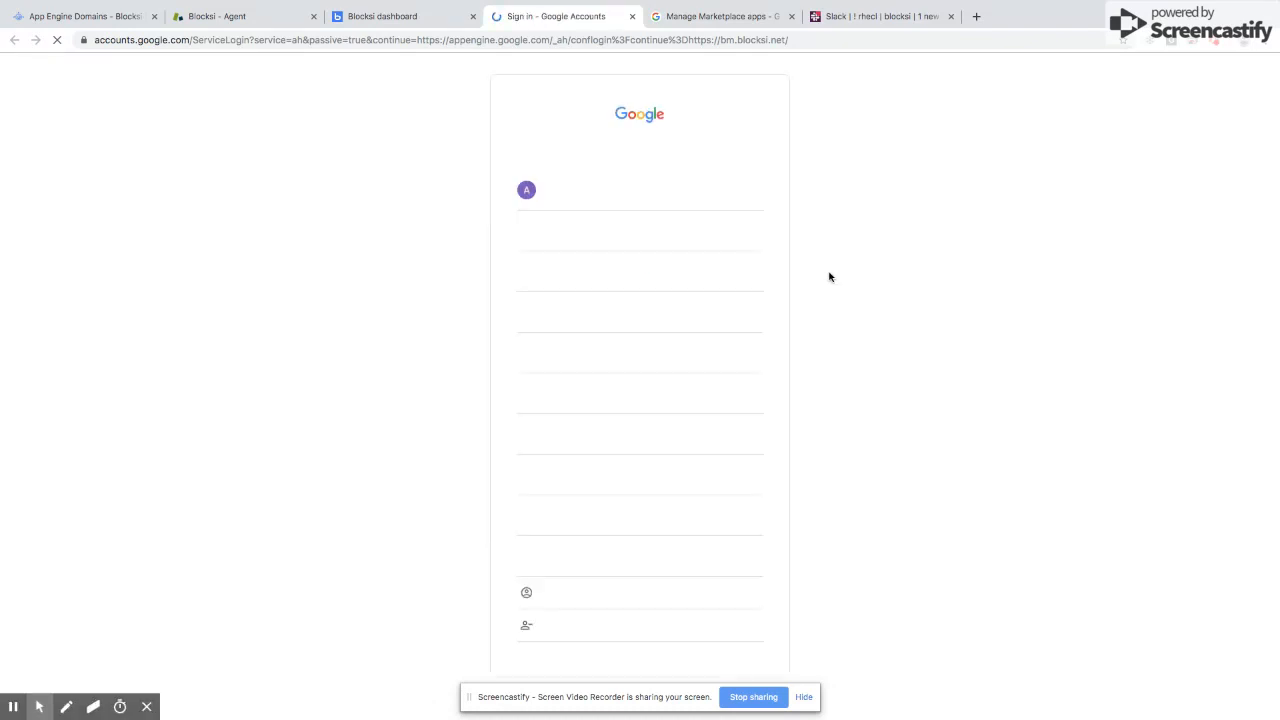
pyautogui.click(619, 565)
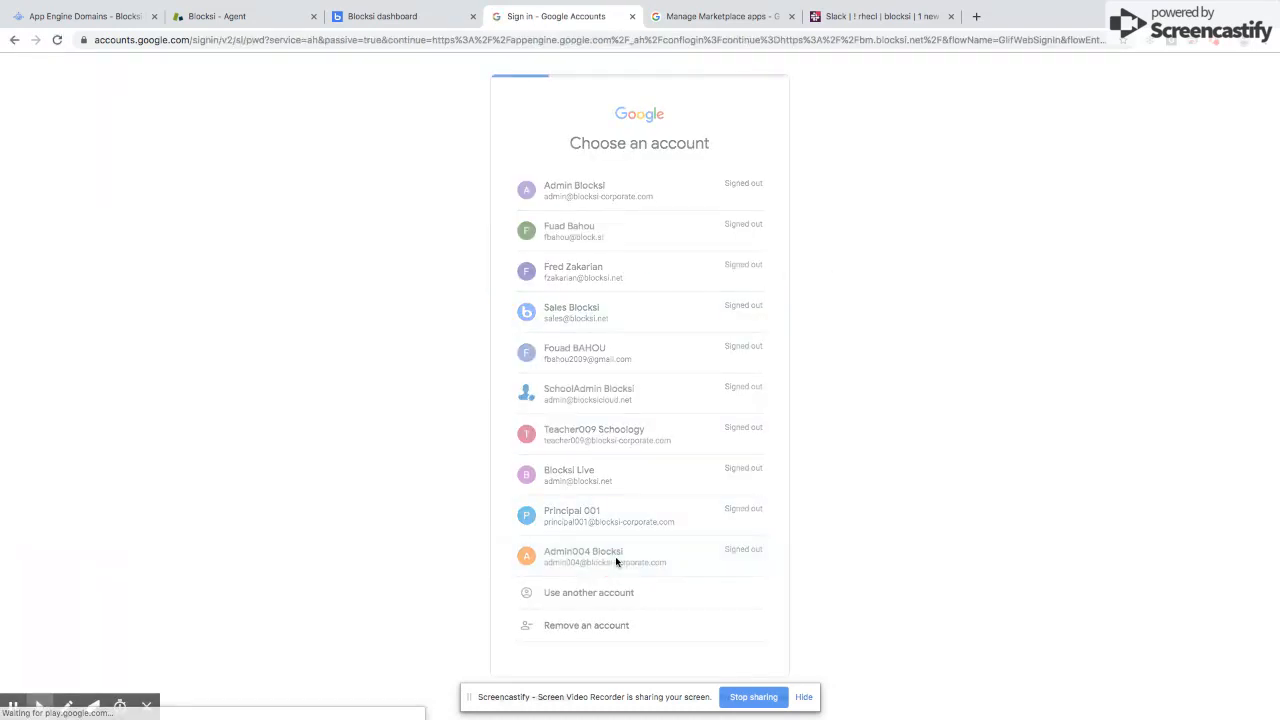
pyautogui.write('•••••••')
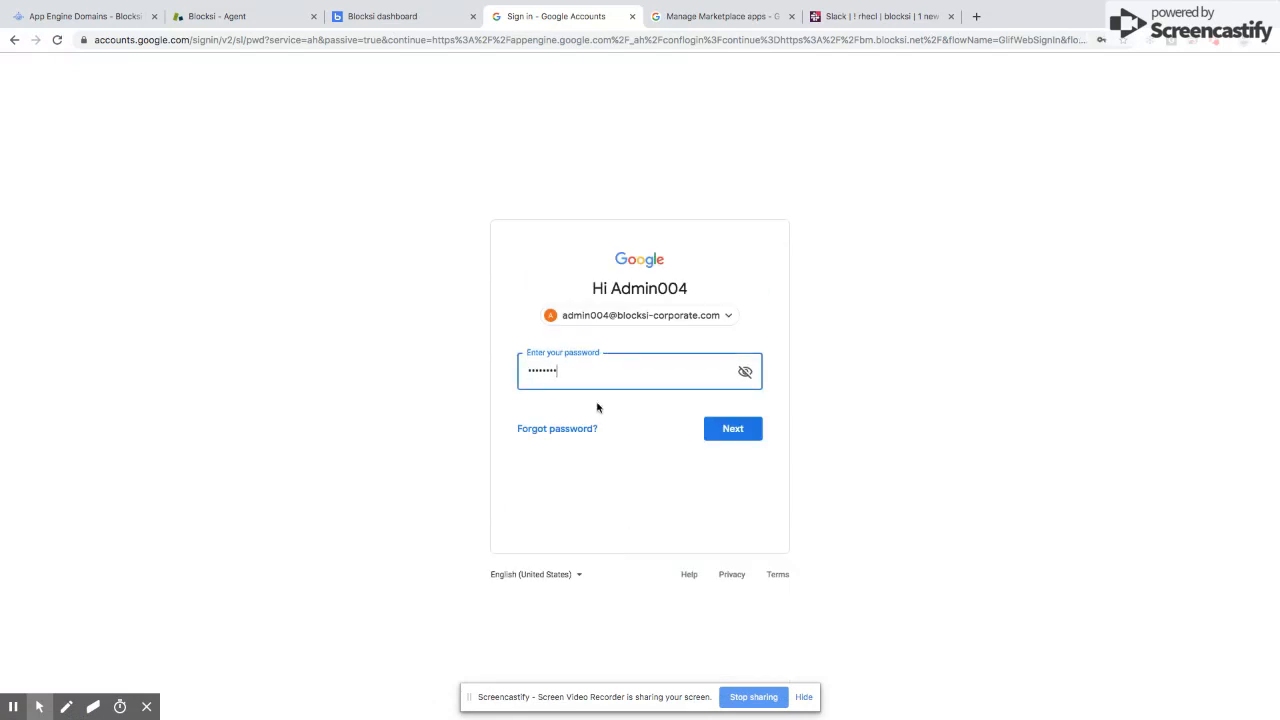
pyautogui.write('•')
pyautogui.press('Return')
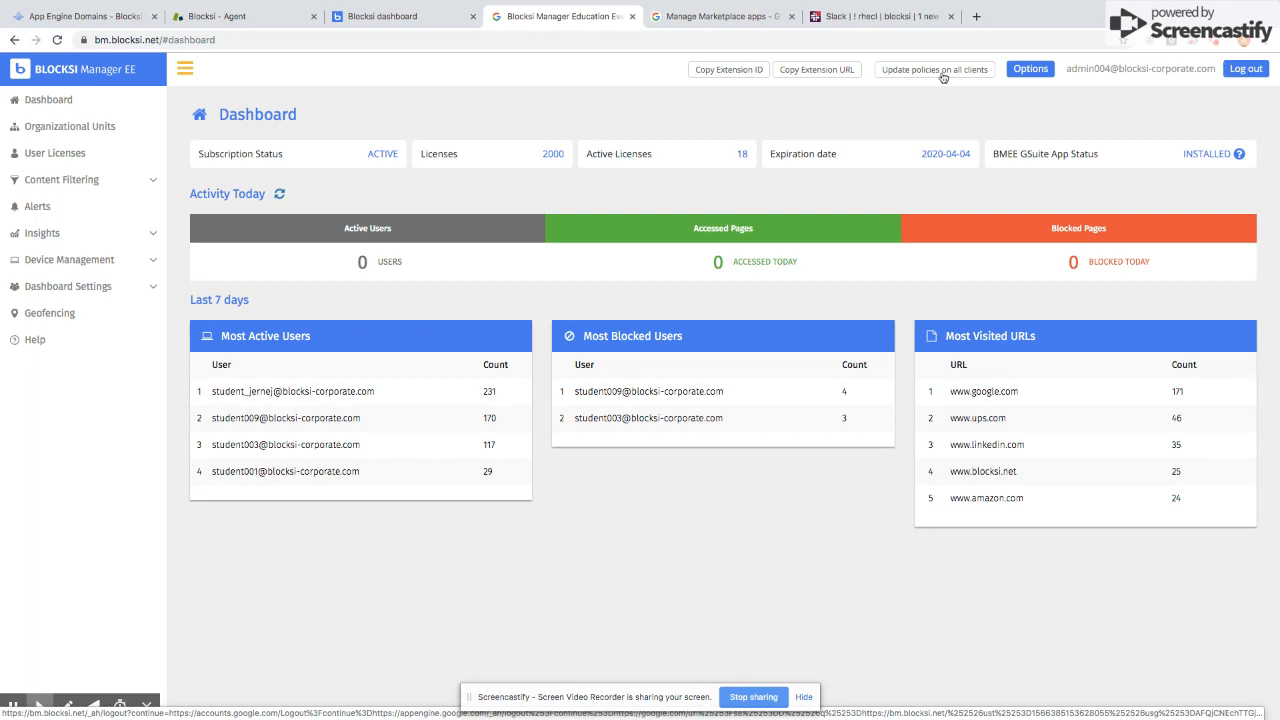
# - Open the Organizational Units page and reload it to bring up the Google account chooser for app authorization
pyautogui.click(79, 126)
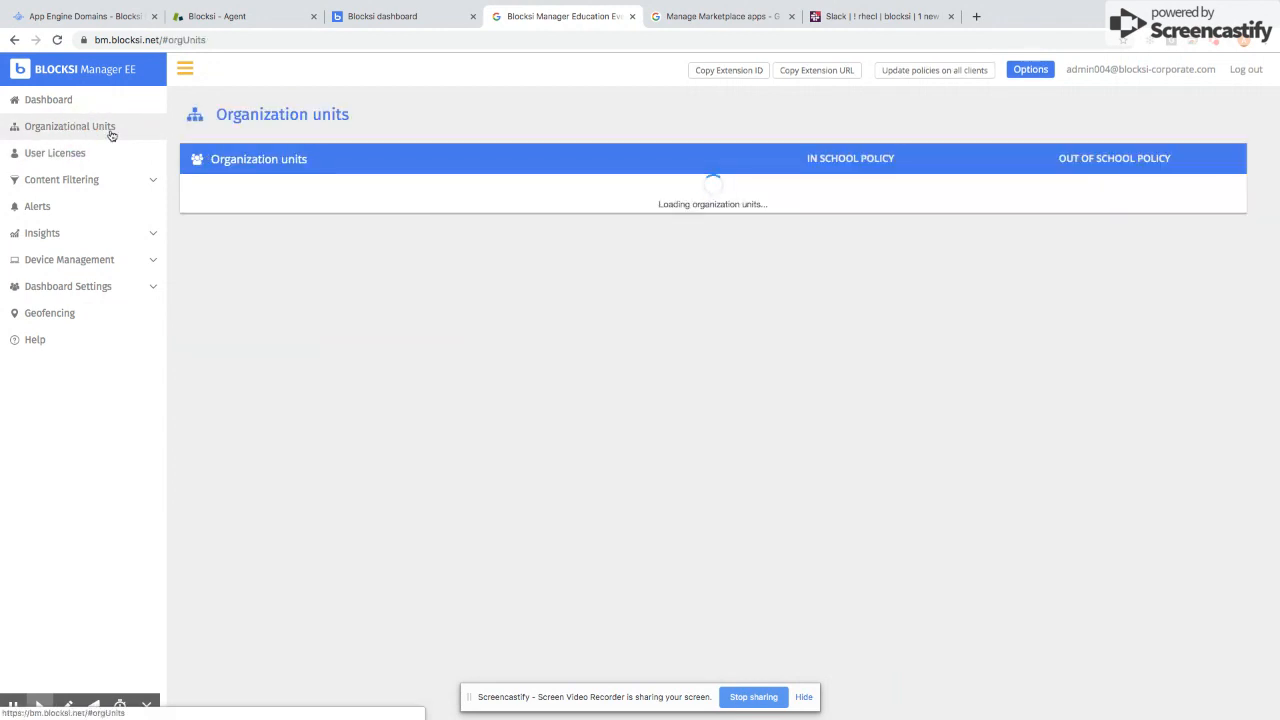
pyautogui.click(56, 40)
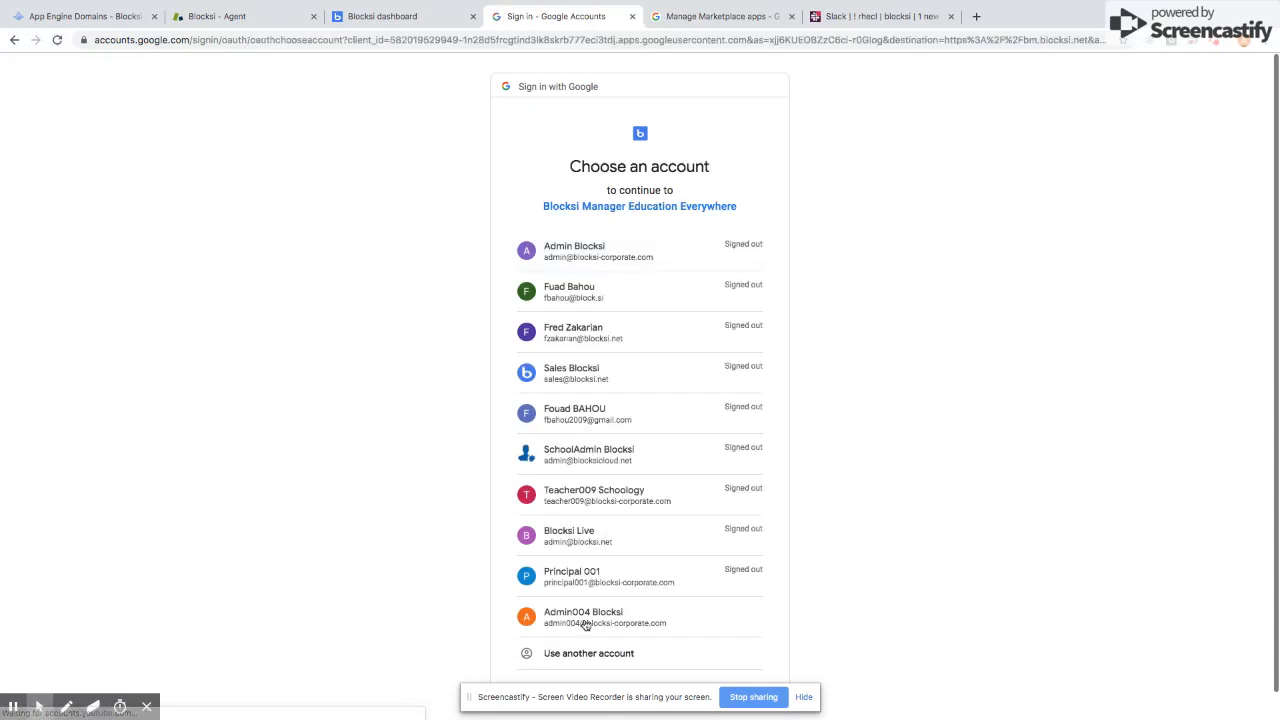
# - Try to authorize Blocksi Manager Education Everywhere with the main corporate admin account, entering the account password, and return to the account chooser
pyautogui.click(570, 248)
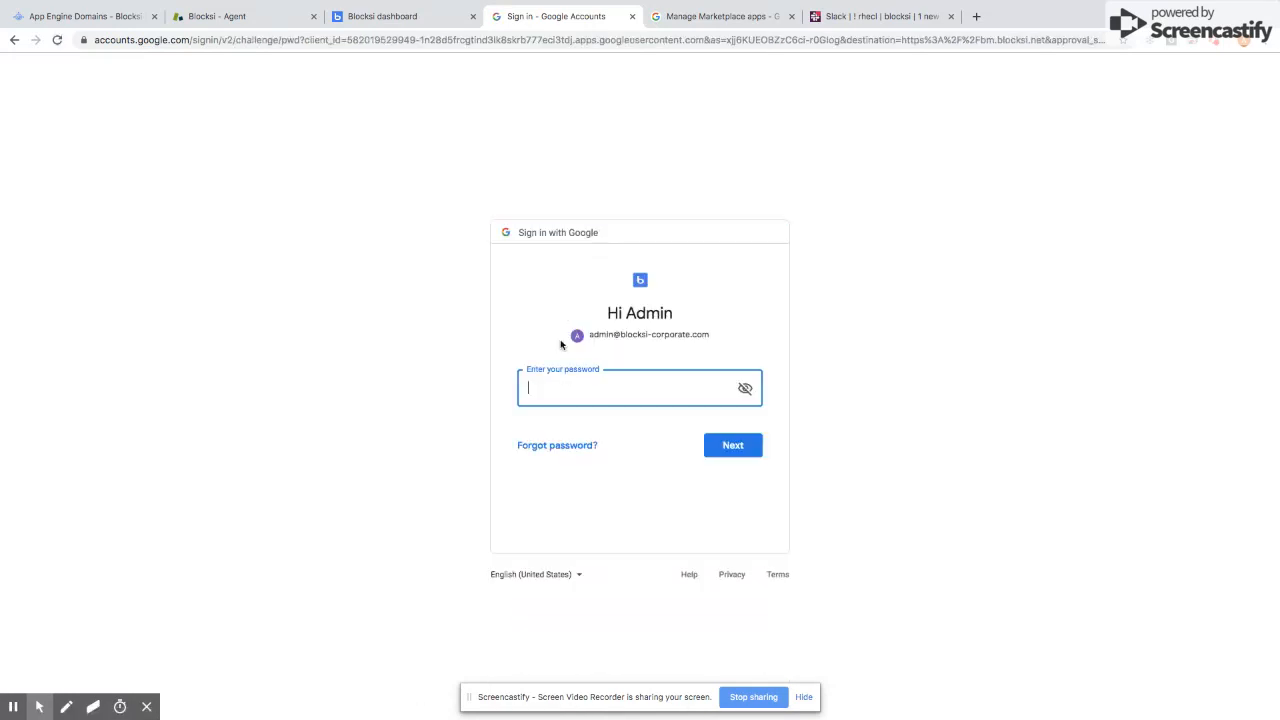
pyautogui.write('••••••••••')
pyautogui.press('Return')
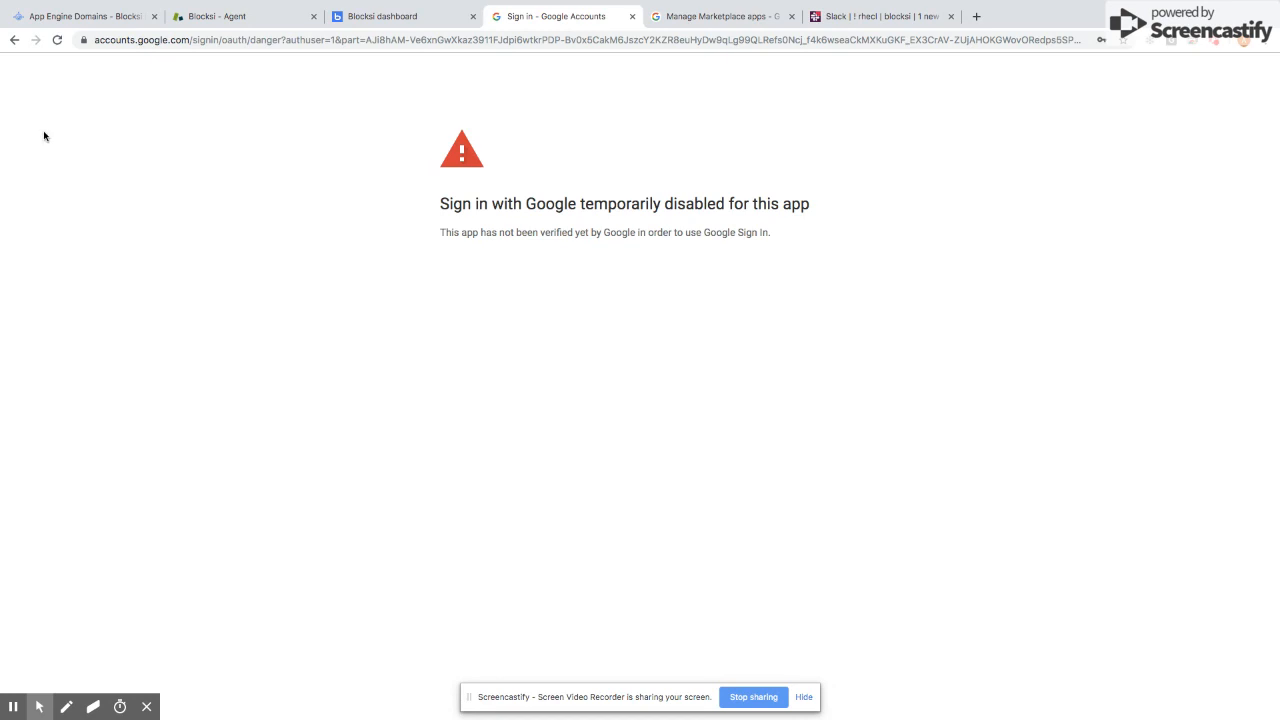
pyautogui.click(15, 41)
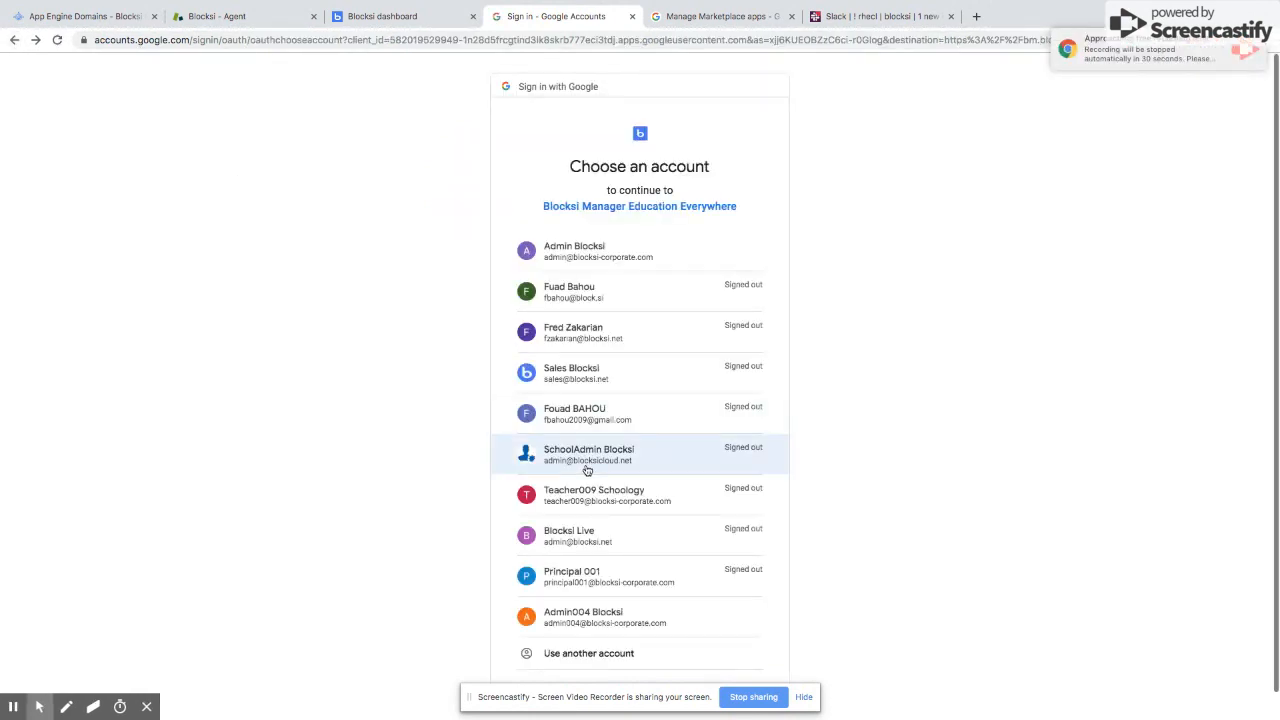
pyautogui.click(583, 257)
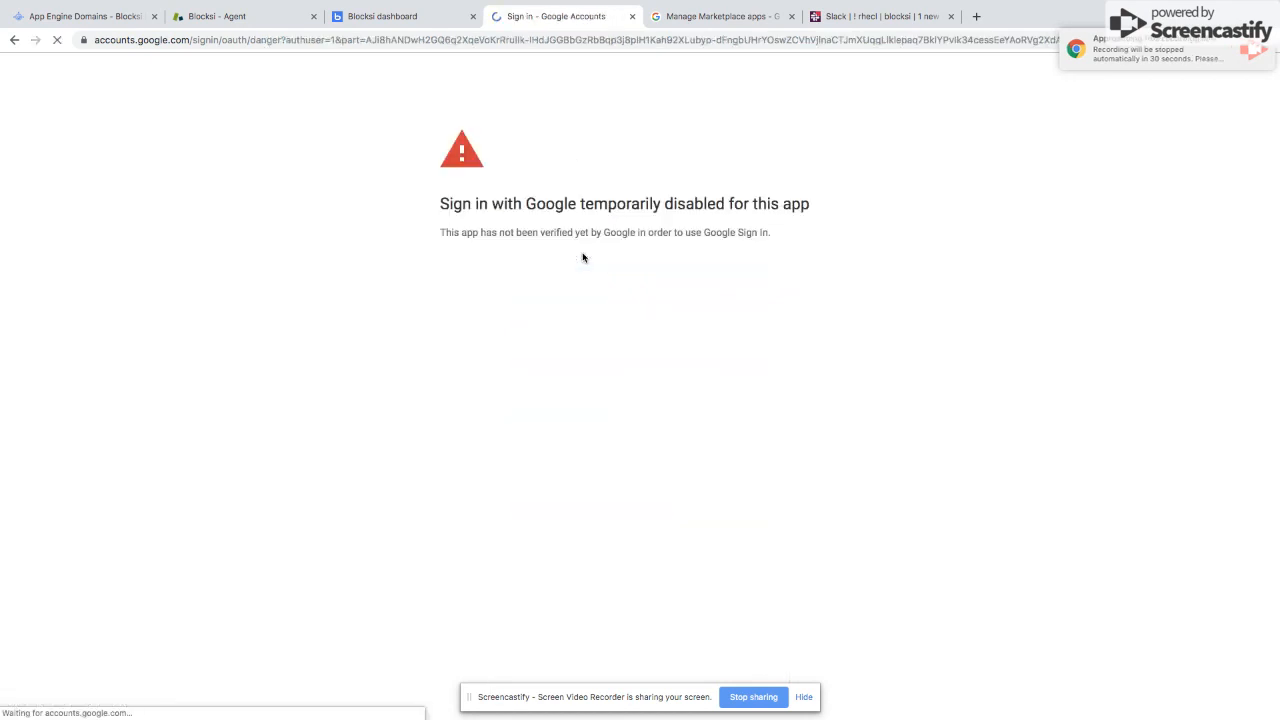
pyautogui.click(13, 39)
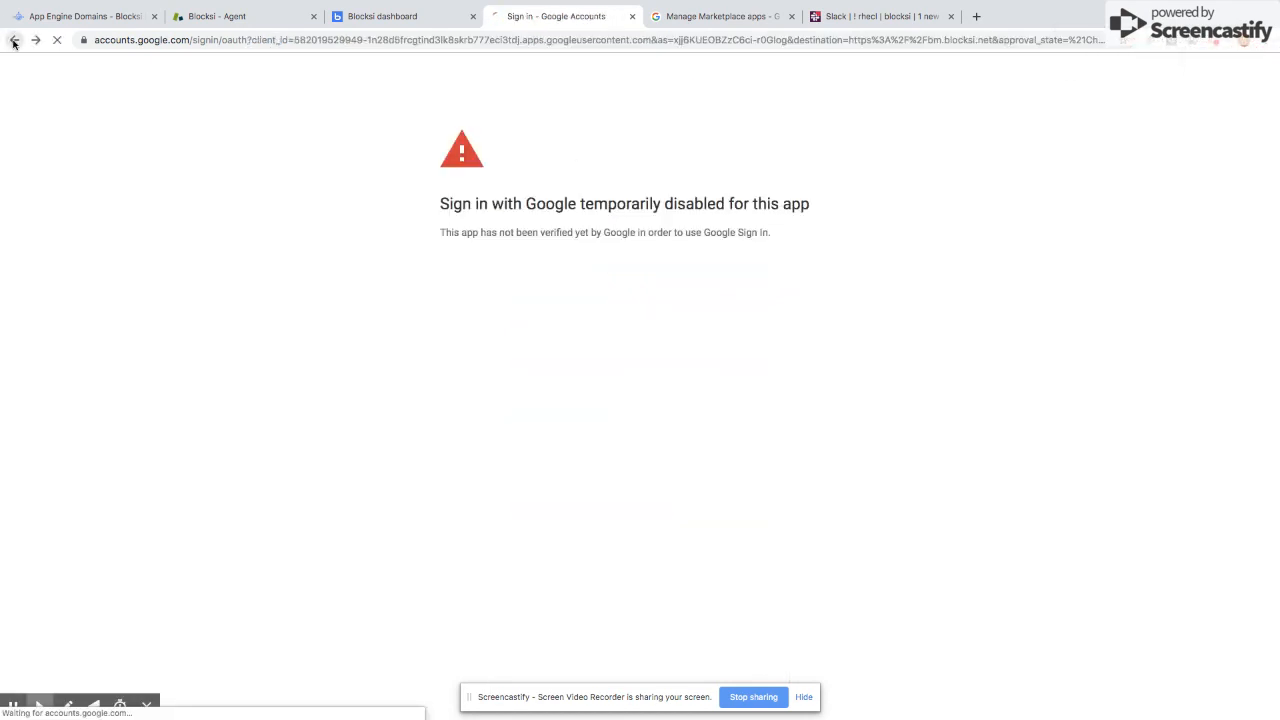
# - Check the browser's signed-in profile, choose the Admin004 account, and continue past the unverified-app warning to the requested permissions
pyautogui.click(1244, 44)
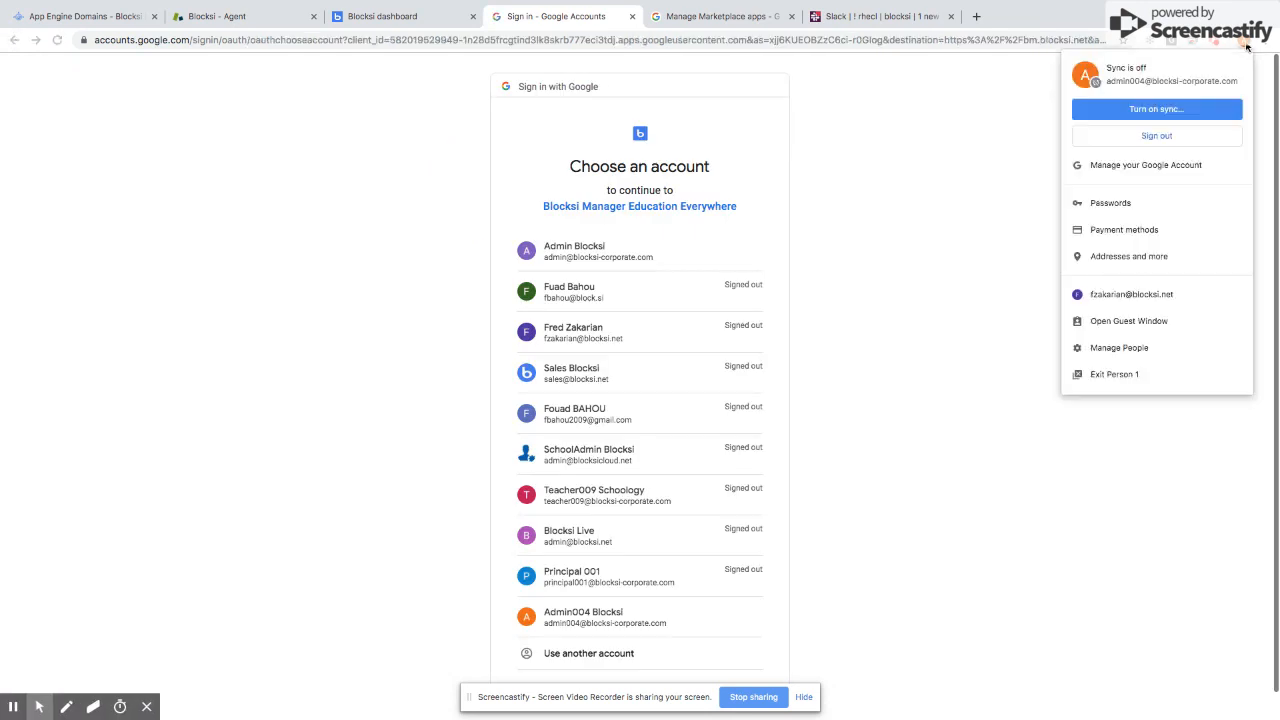
pyautogui.click(605, 620)
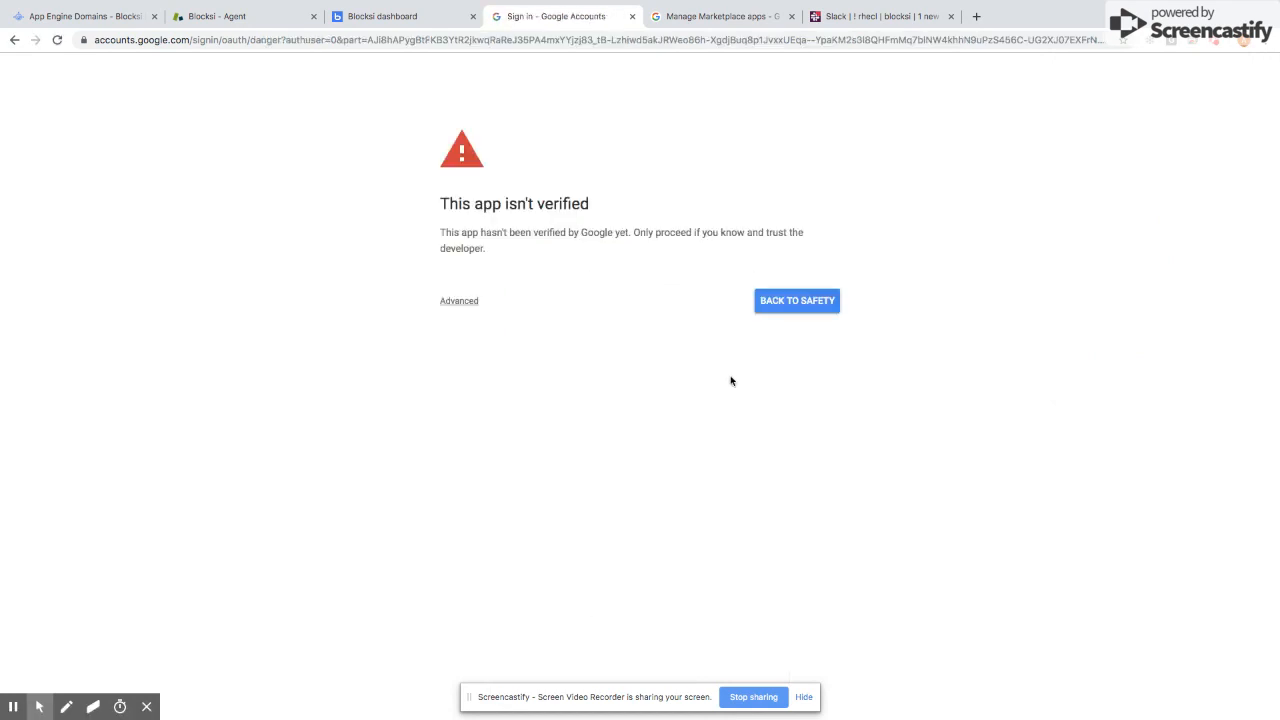
pyautogui.click(452, 304)
pyautogui.click(505, 398)
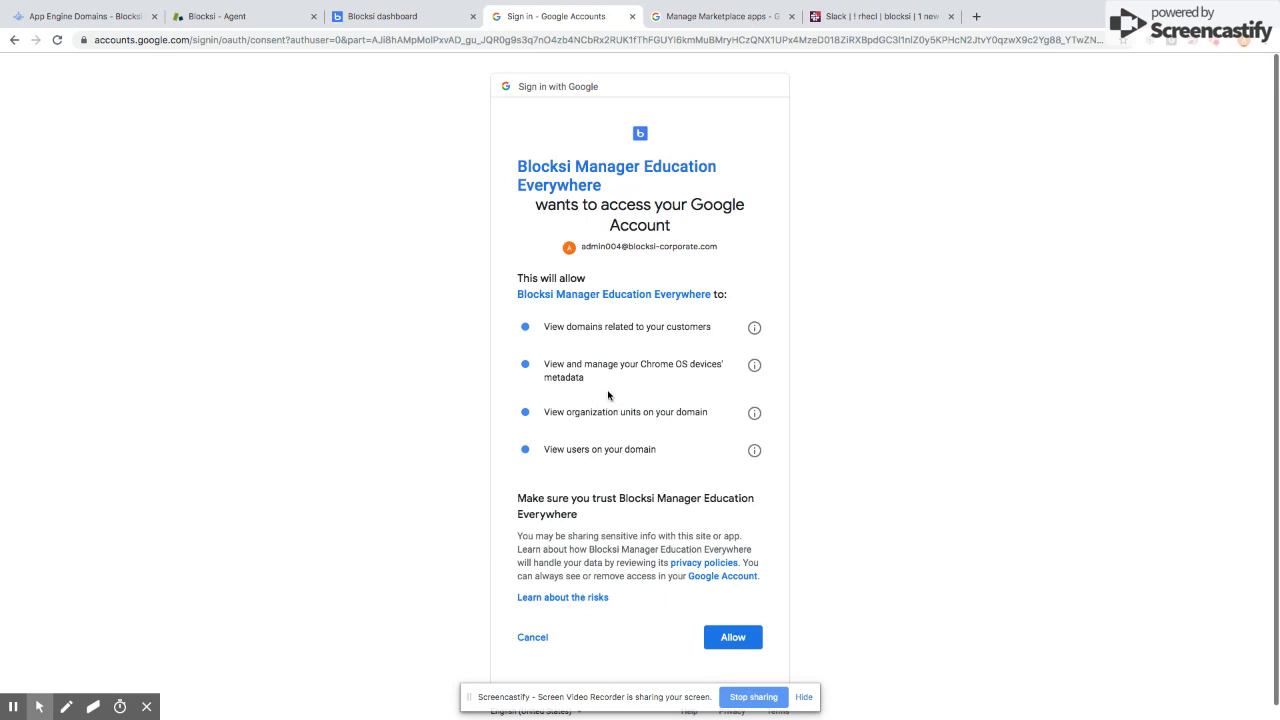
pyautogui.scroll(-1, 620, 432)
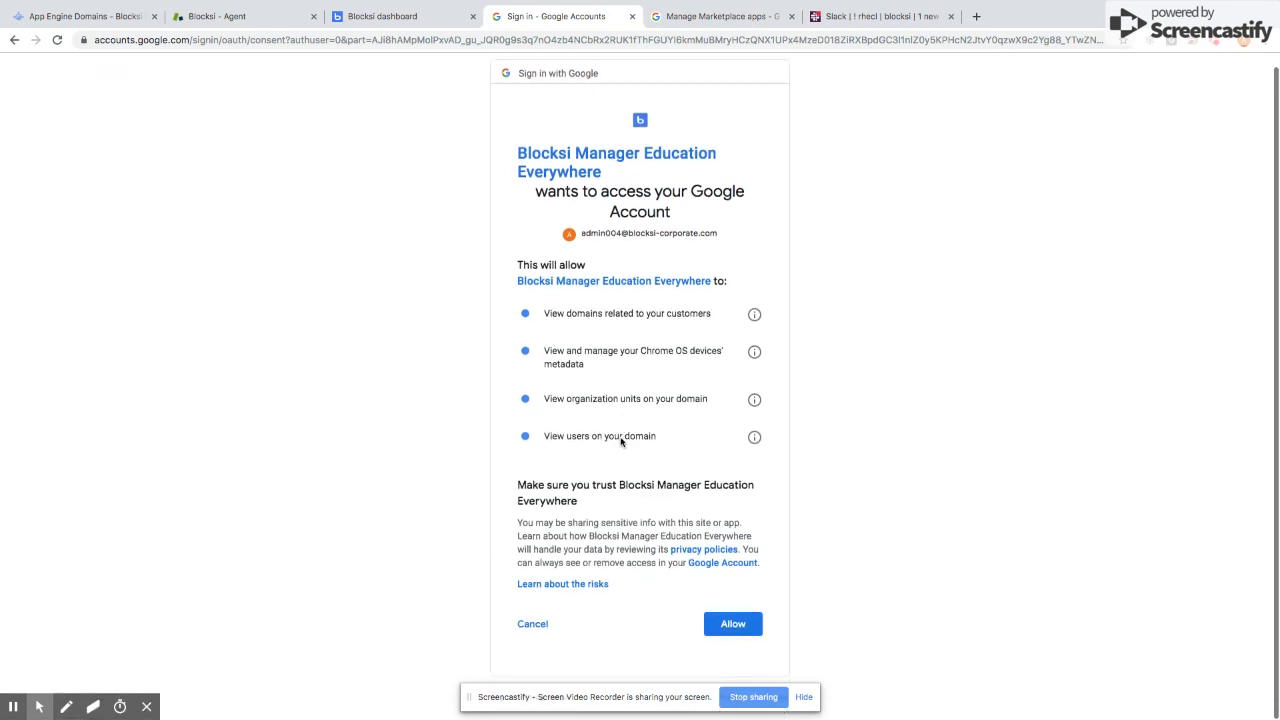